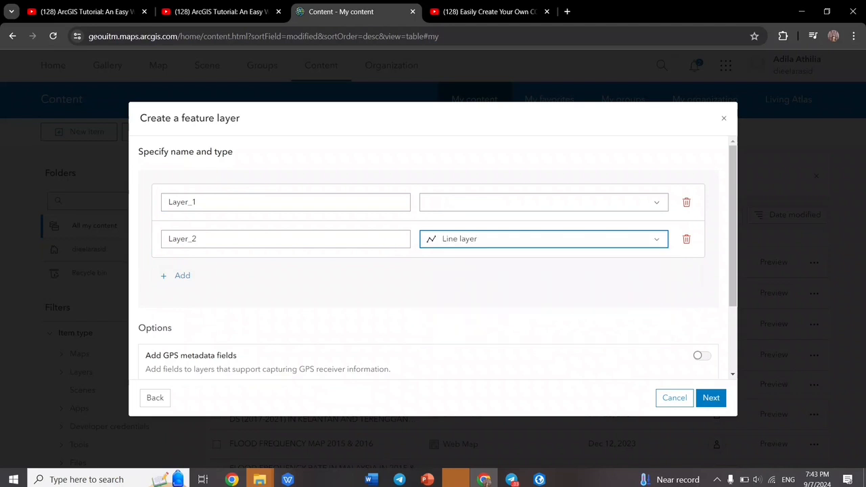
Step: Set Layer_1 as a point layer, add Layer_3 as a polygon layer, and proceed to the item details
click(541, 202)
click(463, 218)
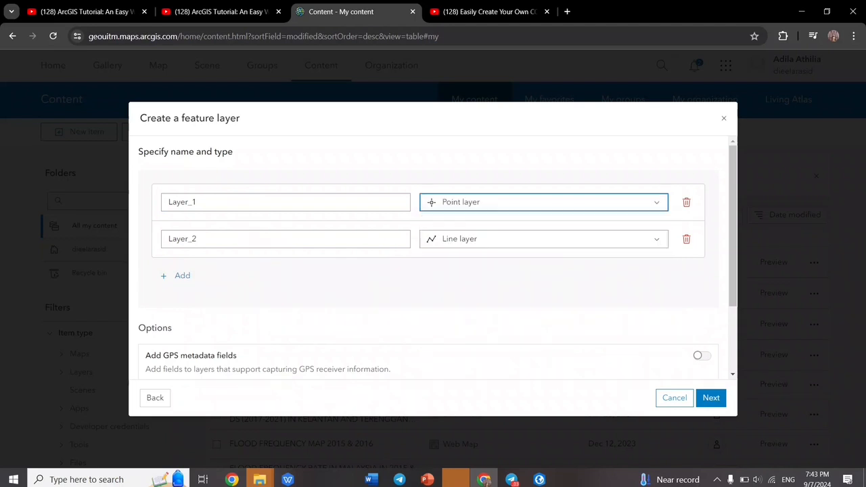
click(177, 276)
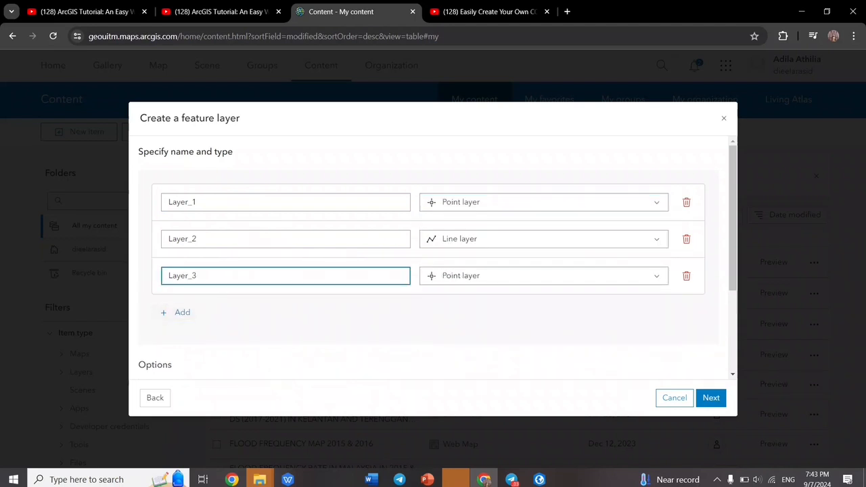
click(541, 275)
click(487, 330)
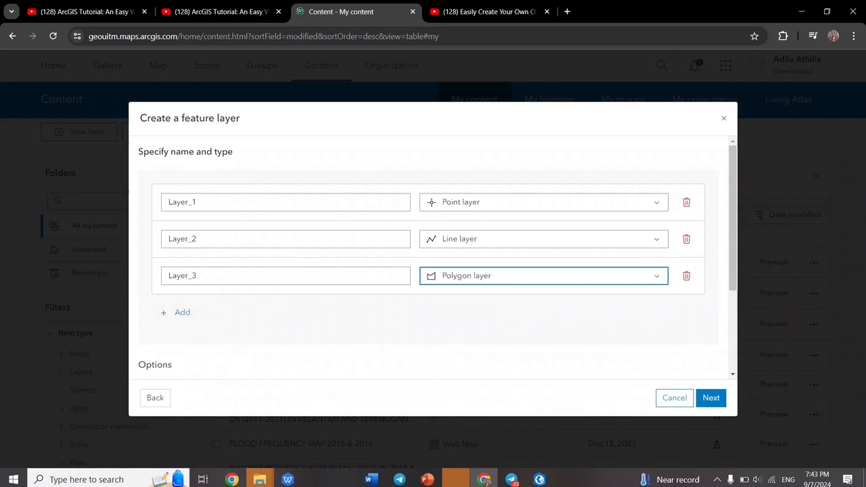
click(711, 398)
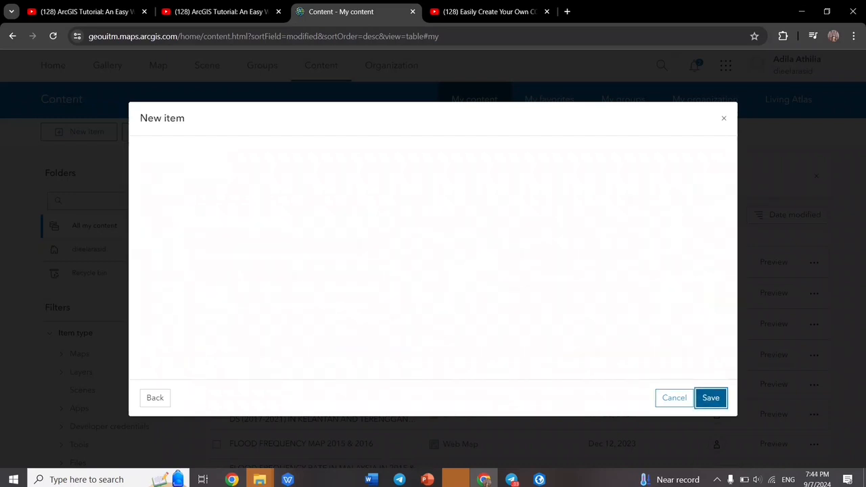
Step: Title the new item "Analyzing Flood Affected Trends 2017 to 2021 in Kel and Ter through ArcGIS Dashboard" and save it
click(216, 168)
text(Analyzing )
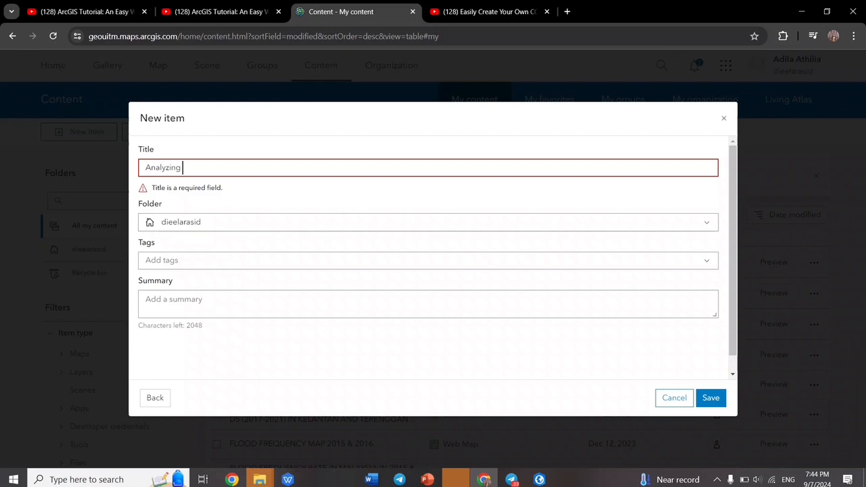
text(Flood Affected )
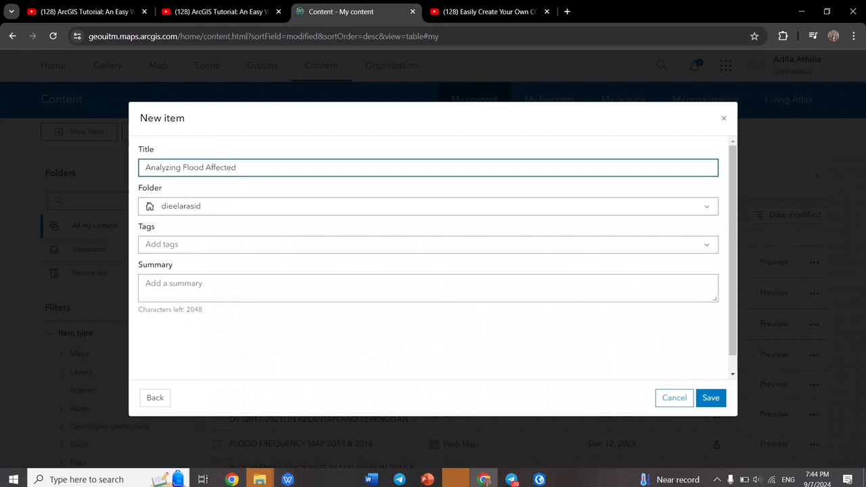
text(201)
key(BackSpace)
key(BackSpace)
key(BackSpace)
text(Trends 2017)
key(Return)
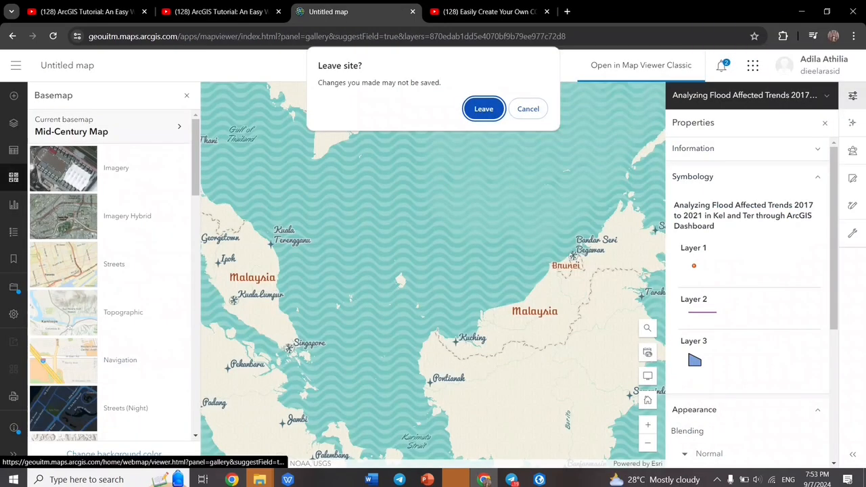
Step: Open the map in Map Viewer Classic and import DASHBOARDDATA.csv from Desktop > FYP > Data as a layer
key(Return)
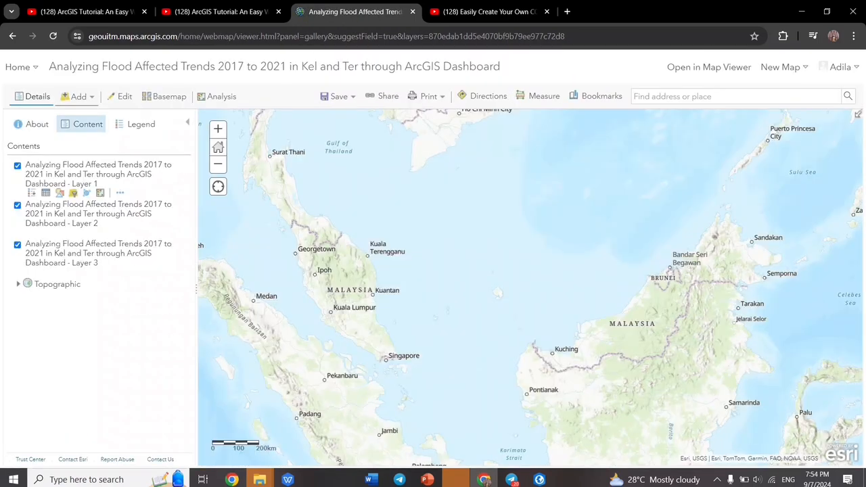
click(79, 96)
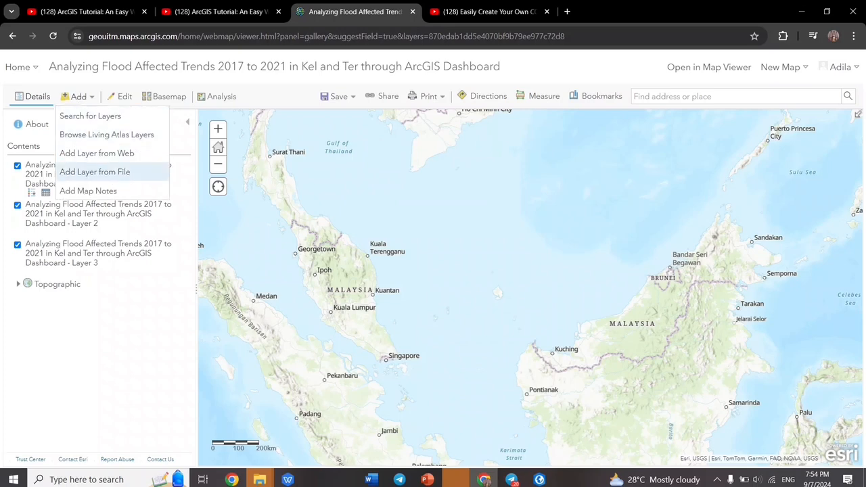
click(95, 171)
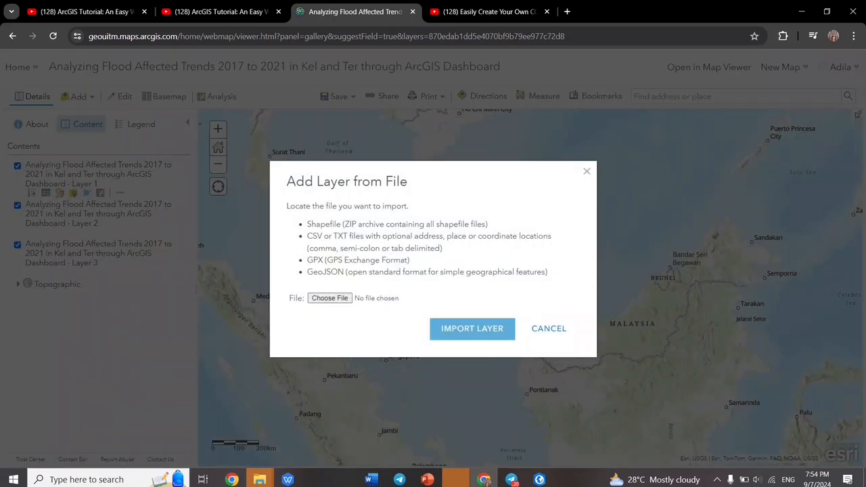
click(330, 298)
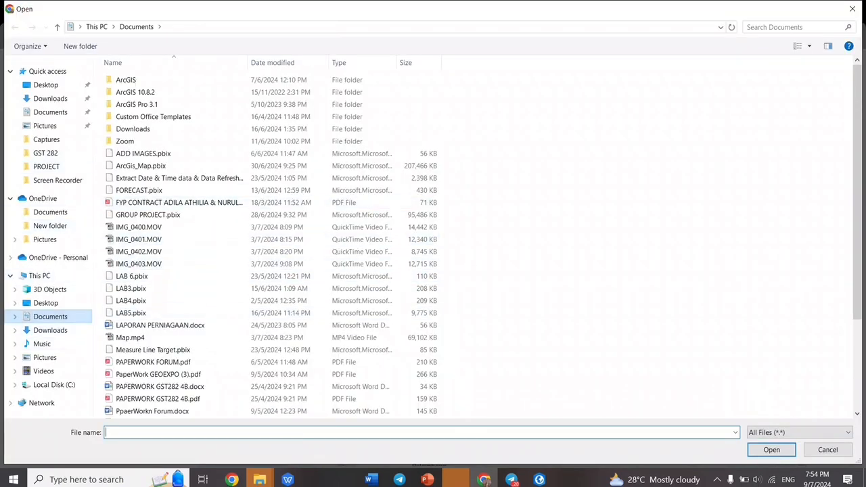
click(45, 303)
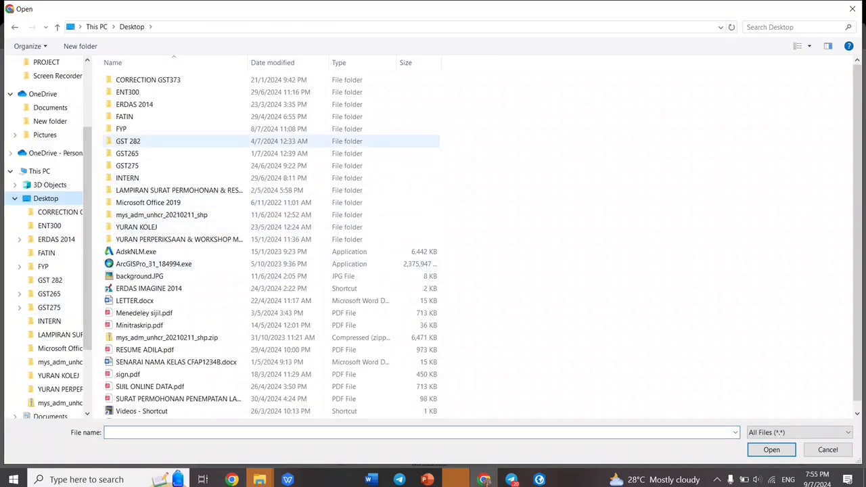
double_click(122, 129)
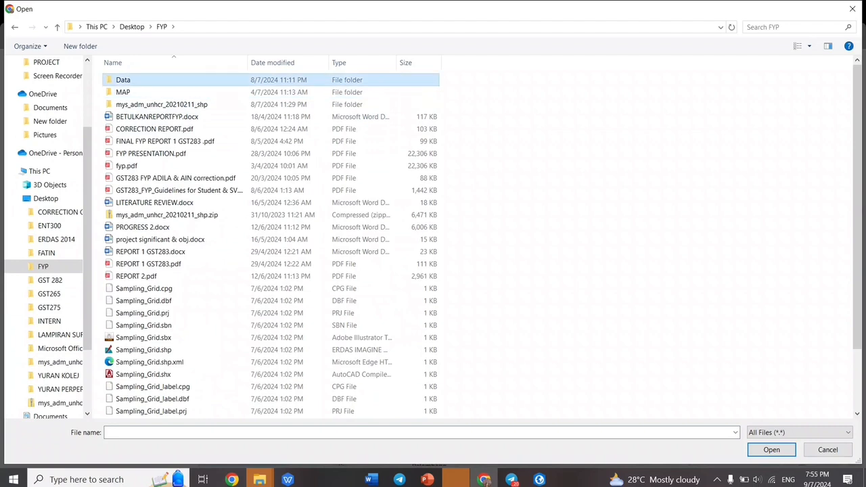
double_click(123, 80)
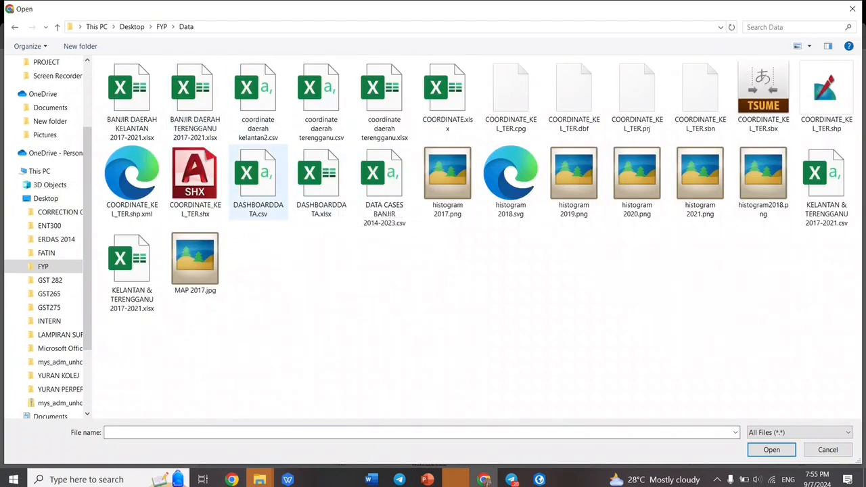
click(258, 181)
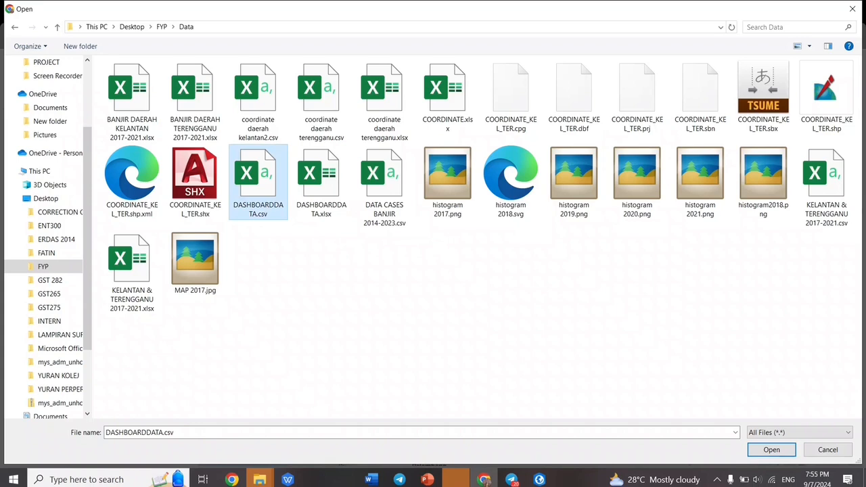
click(771, 450)
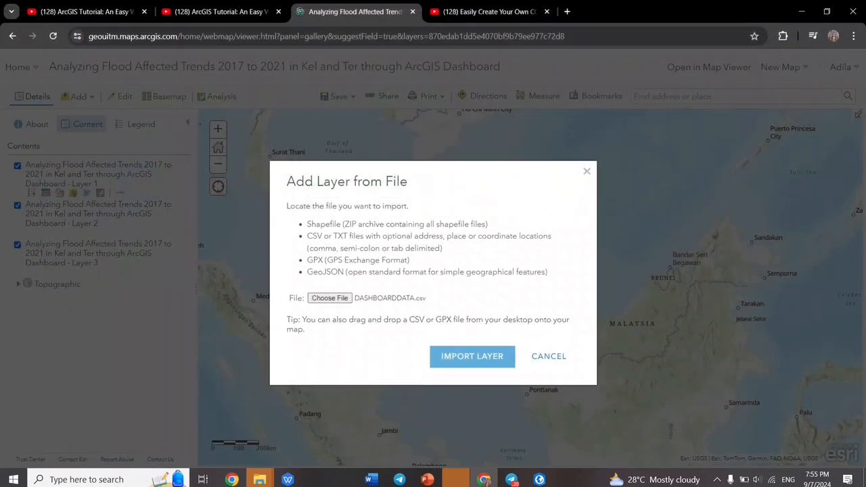
click(473, 357)
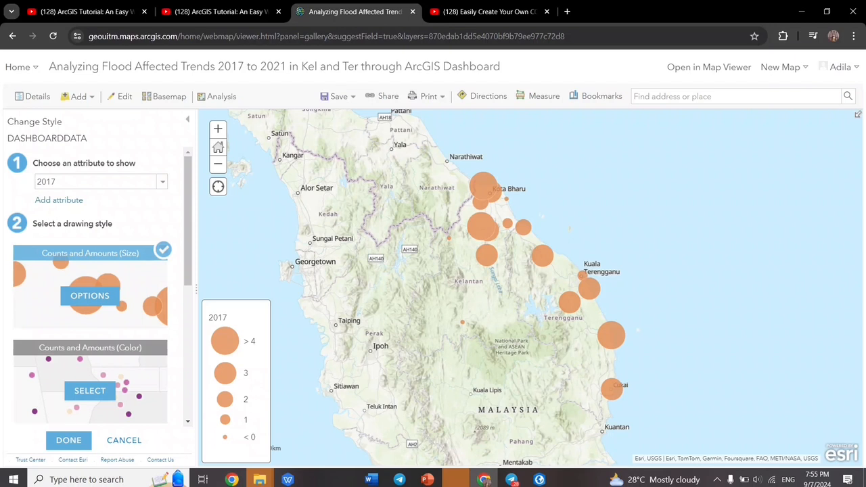
Step: Choose 2017, 2018, 2019, 2020 and 2021 as the attributes to show for the DASHBOARDDATA layer
click(162, 182)
click(96, 207)
click(59, 200)
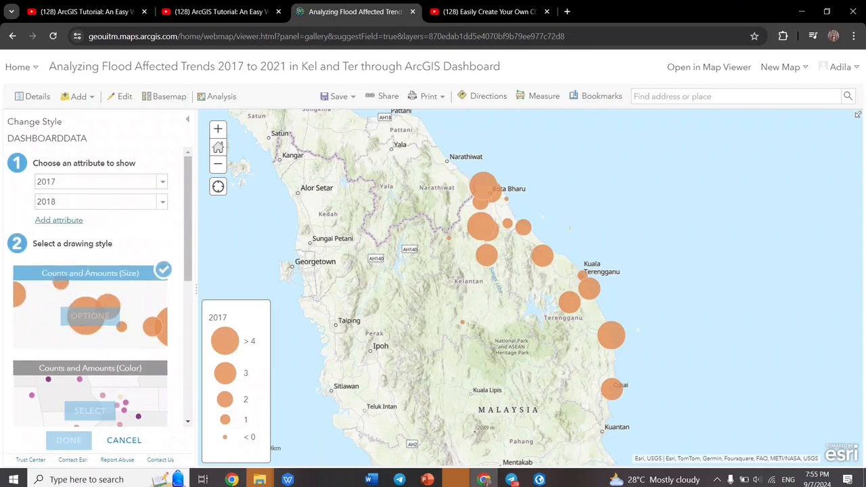
click(59, 220)
click(97, 222)
click(51, 259)
click(59, 241)
click(59, 261)
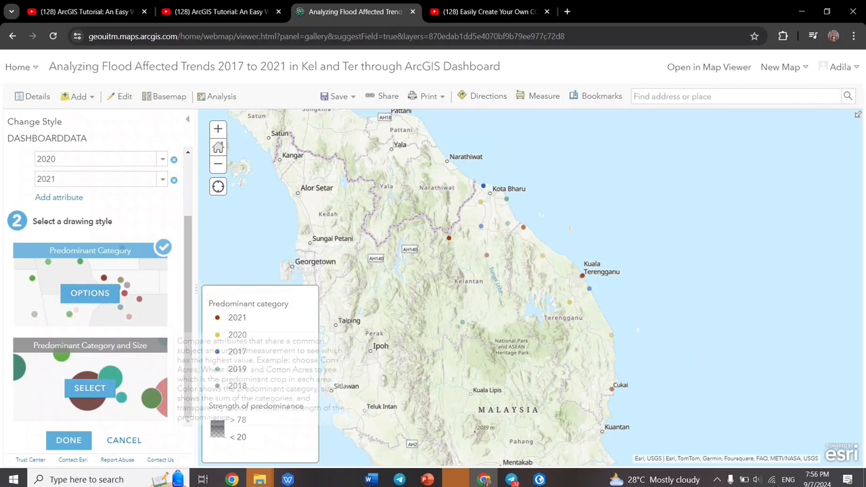
Step: Review the Predominant Category style options, including the shape and fill settings of the 2021 symbol
scroll(95, 383, up, 2)
click(163, 182)
click(102, 206)
click(89, 376)
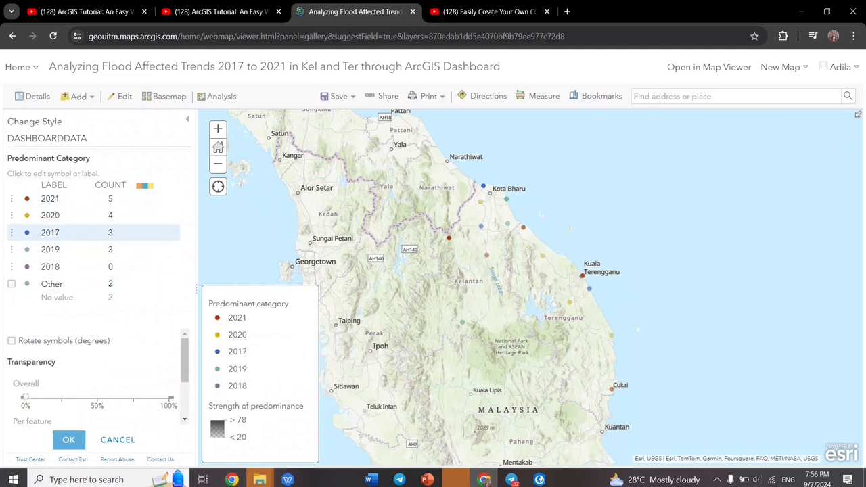
click(28, 198)
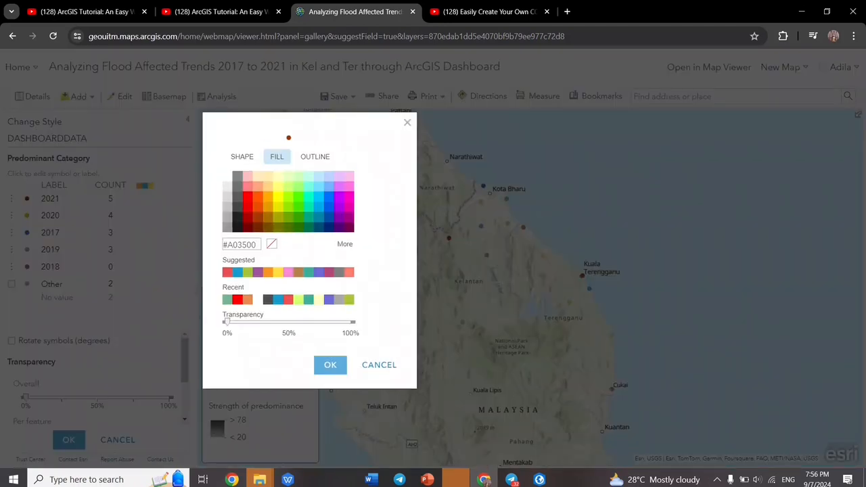
click(241, 157)
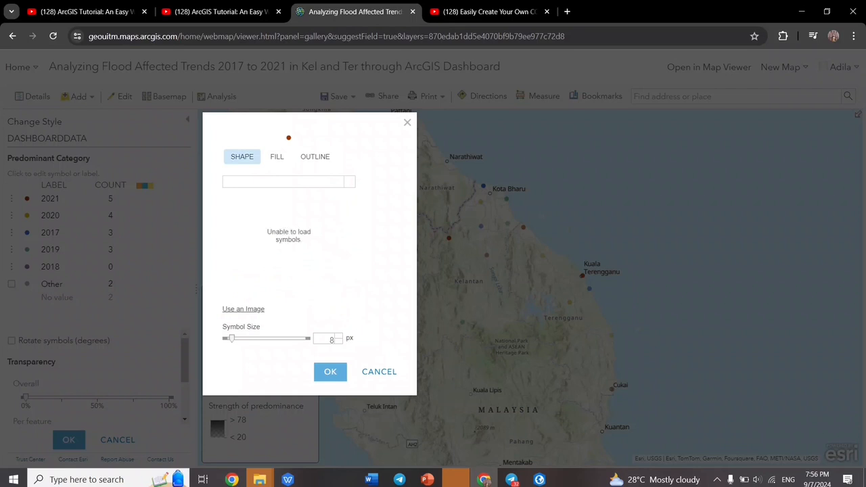
click(277, 157)
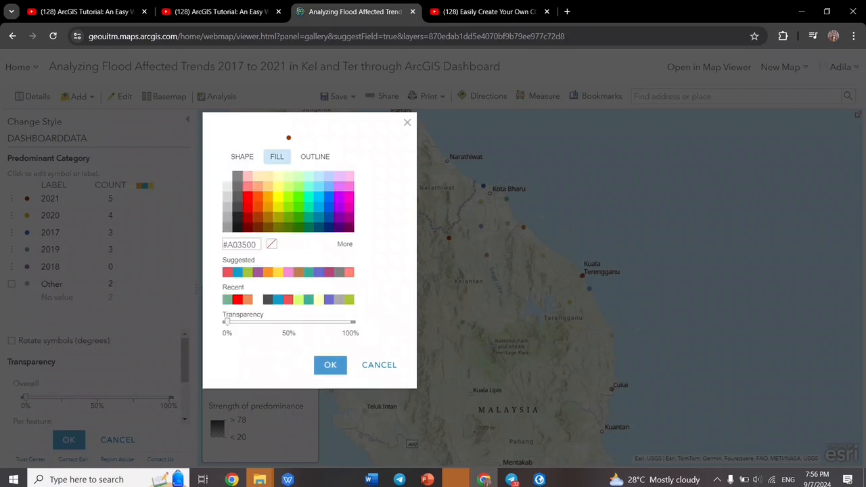
click(330, 365)
scroll(95, 379, down, 2)
click(68, 440)
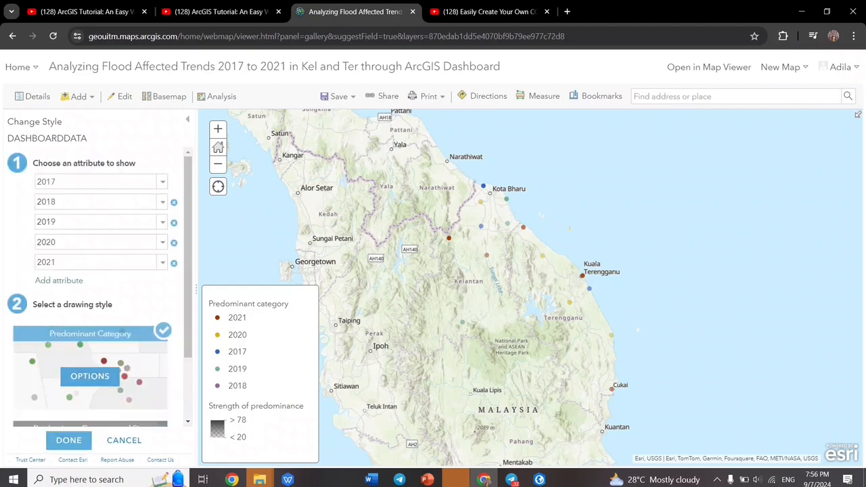
Step: Apply the Predominant Category and Size drawing style to DASHBOARDDATA and open its options
scroll(95, 304, down, 3)
click(90, 387)
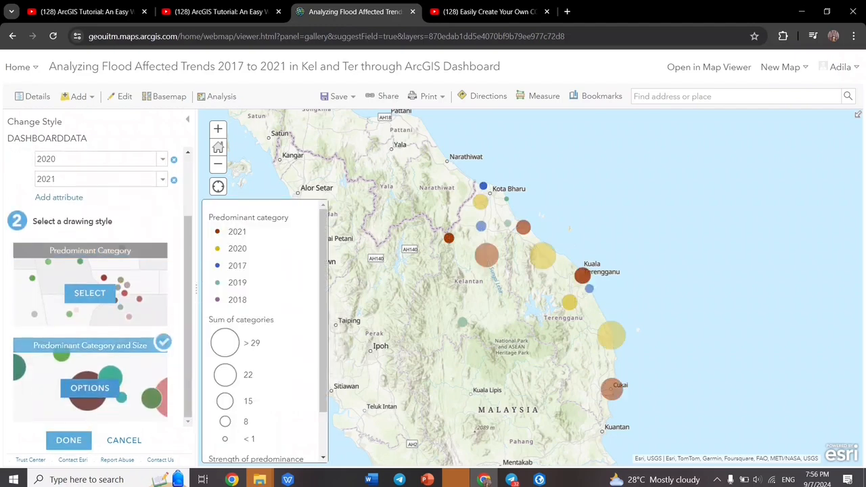
click(89, 388)
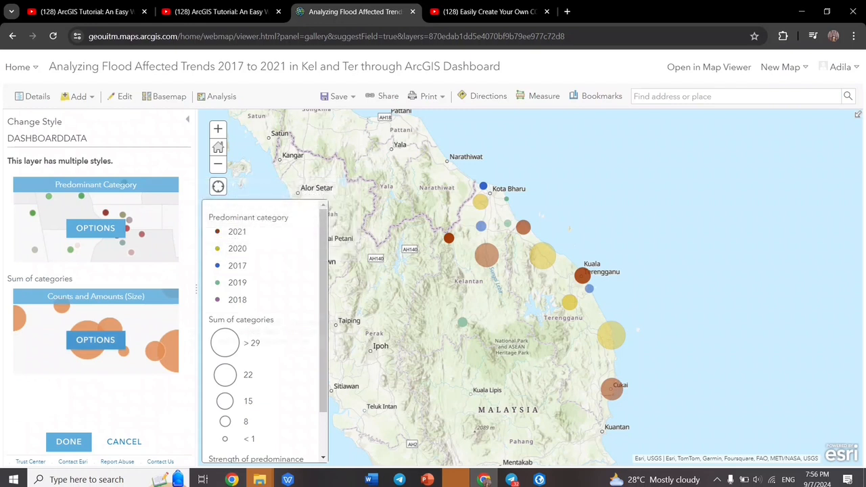
Step: Set the minimum symbol size for the sum of categories to 30 px
click(95, 340)
double_click(38, 372)
text(12)
key(Up)
key(Up)
key(Up)
key(Up)
key(Up)
key(Up)
key(Up)
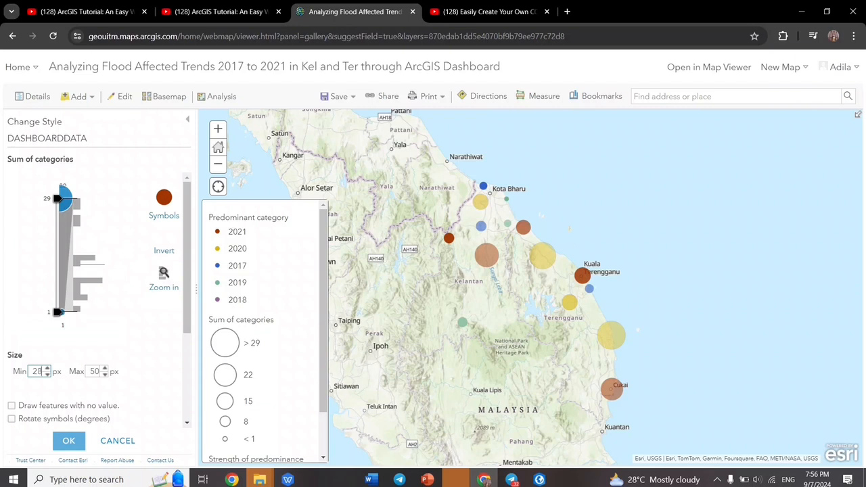
key(Up)
Step: Increase the maximum symbol size for the sum of categories beyond 51 px and accept the size settings
click(105, 369)
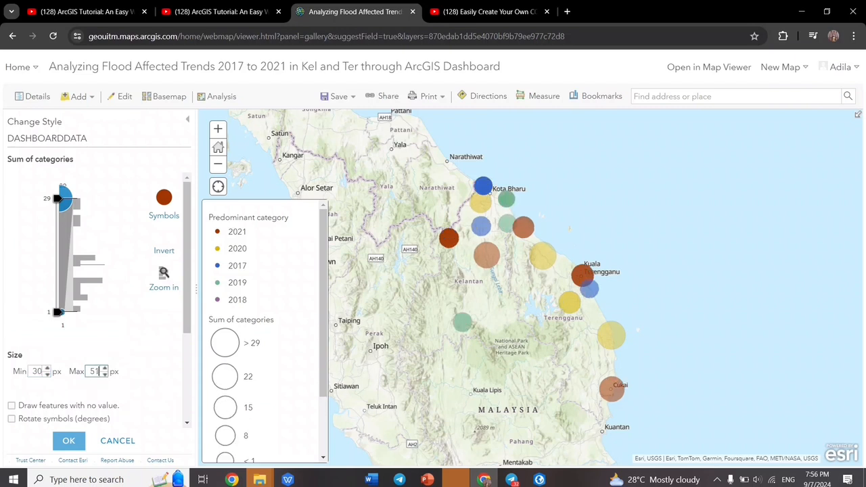
key(Up)
key(Up)
key(Up)
key(Up)
click(69, 441)
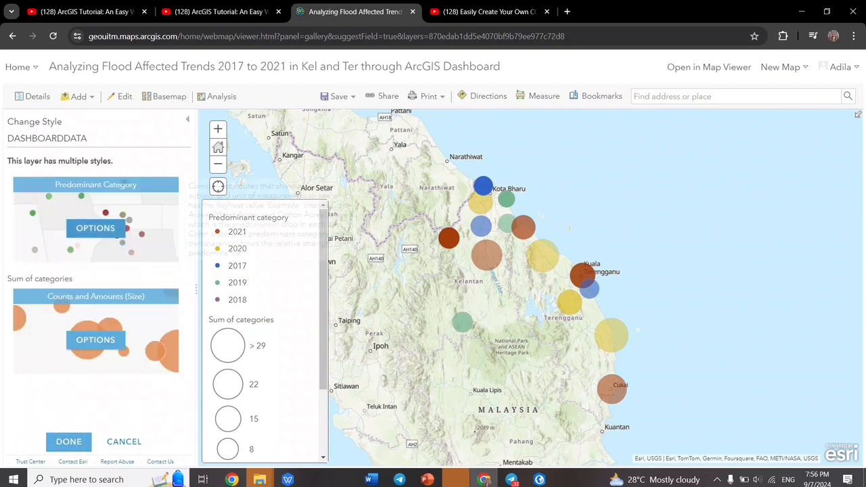
Step: Check the Predominant Category options and the legend, and finish styling the DASHBOARDDATA layer
click(96, 228)
scroll(95, 338, down, 3)
click(68, 440)
click(68, 441)
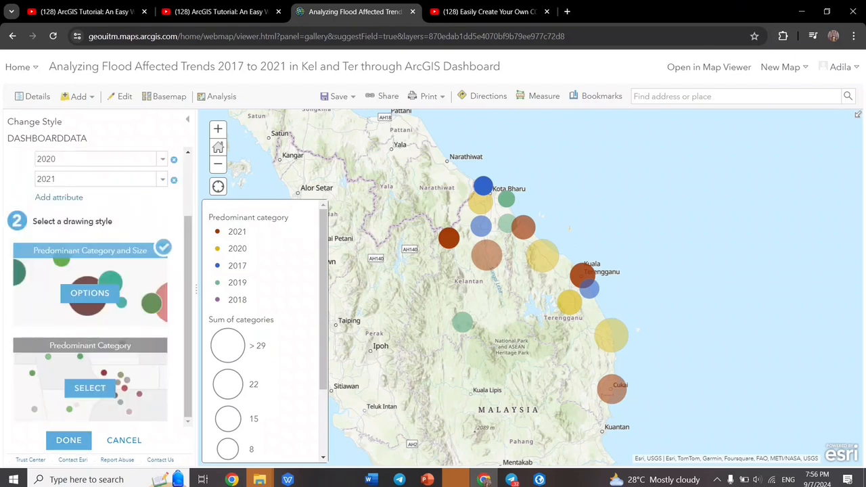
scroll(265, 325, down, 3)
scroll(265, 325, up, 3)
scroll(265, 325, down, 3)
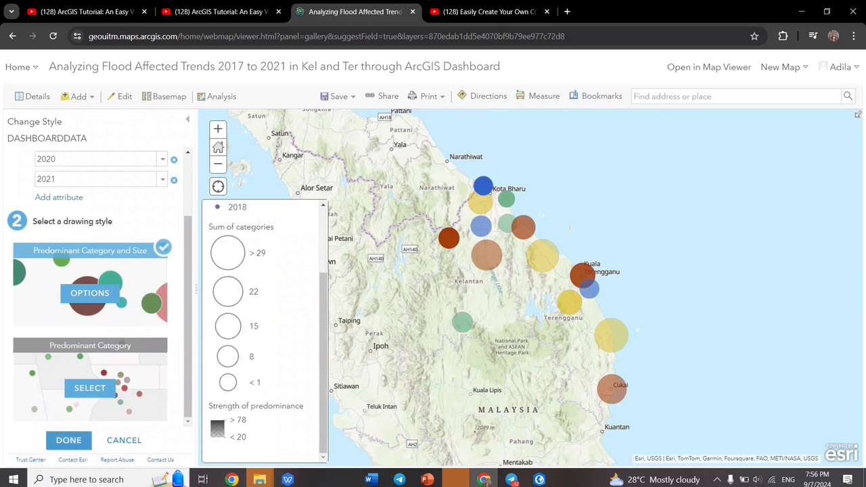
click(68, 440)
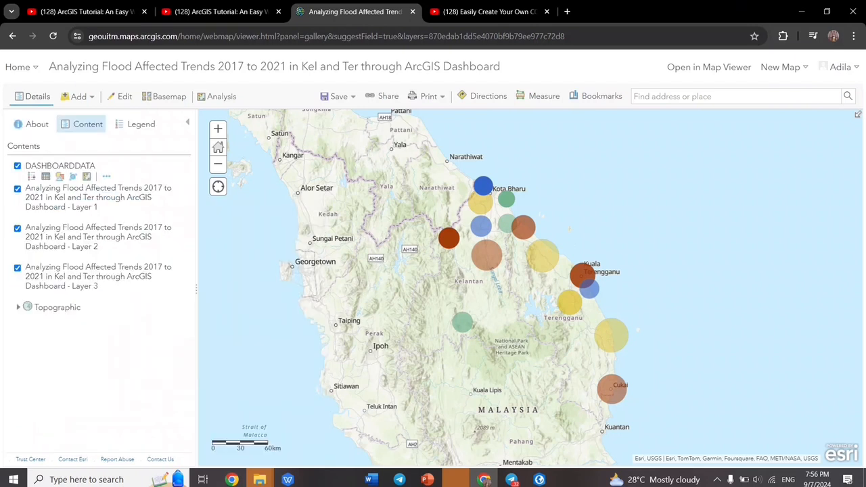
Step: Inspect the attribute pop-ups of the Setiu and Besut flood circles on the map
scroll(346, 268, down, 1)
scroll(471, 301, up, 2)
scroll(471, 298, down, 1)
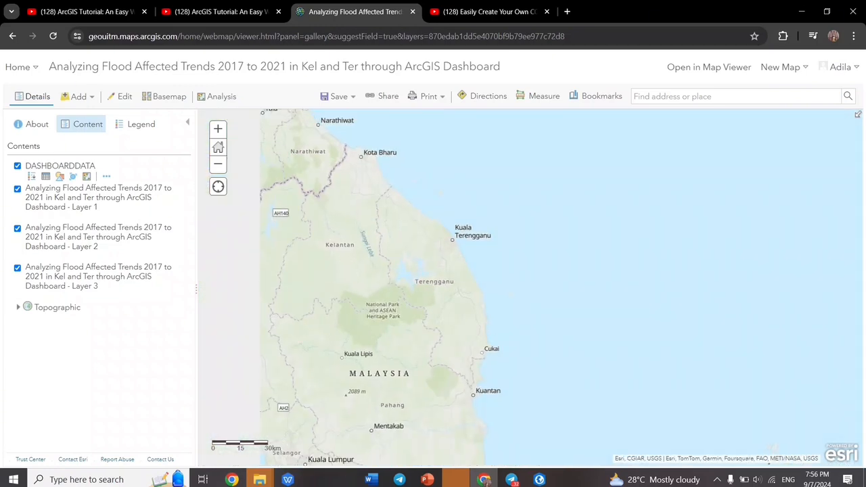
click(409, 228)
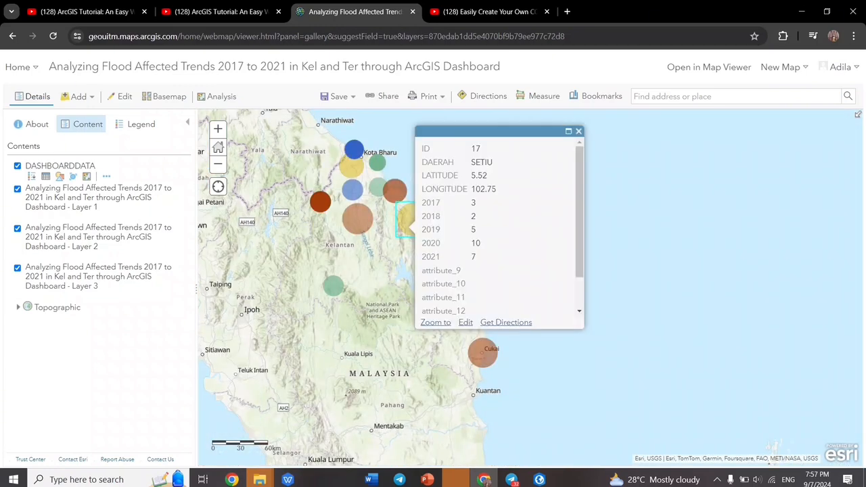
click(403, 199)
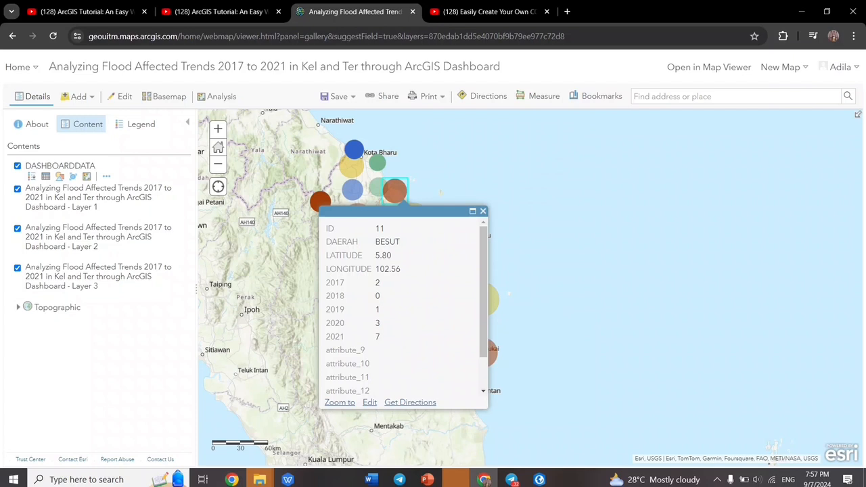
Step: Inspect the attribute pop-up of the Bachok flood circle on the map and close it
click(379, 167)
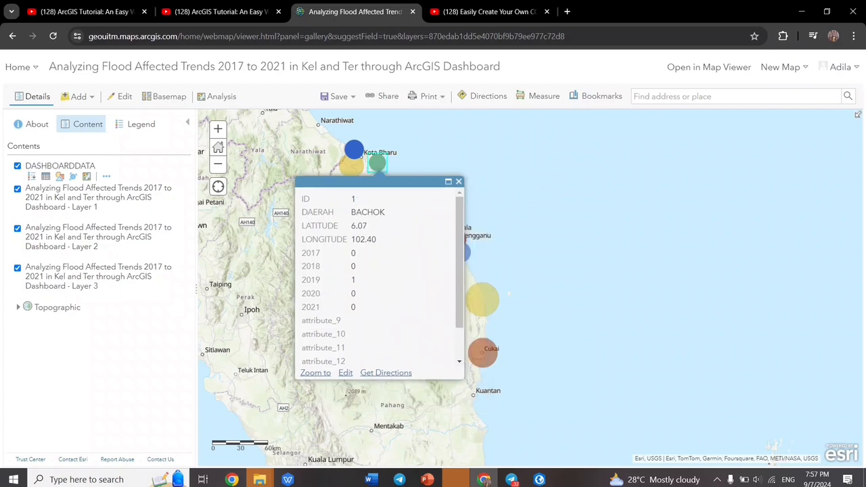
click(459, 181)
click(358, 219)
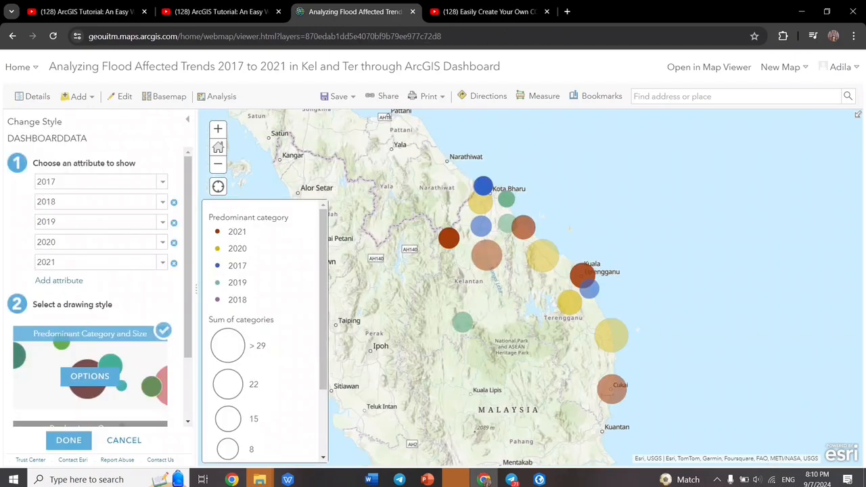
Step: Change the map's basemap to Mid-Century and finish styling the DASHBOARDDATA layer
click(165, 97)
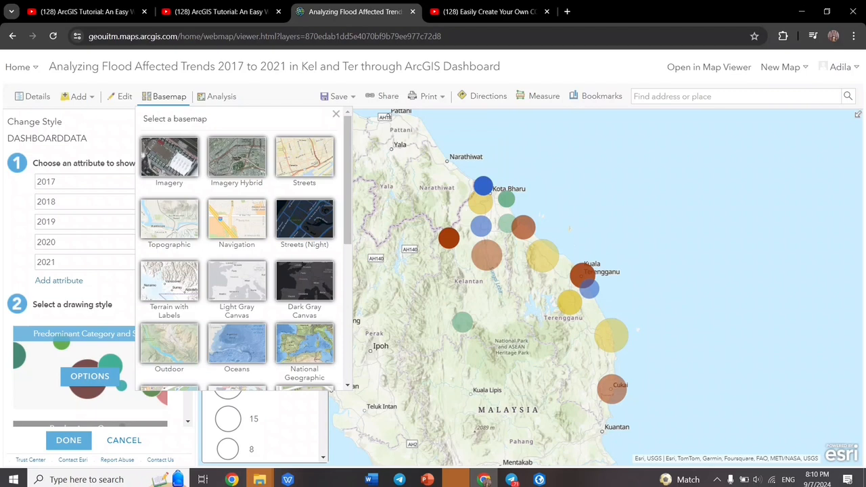
scroll(237, 250, down, 5)
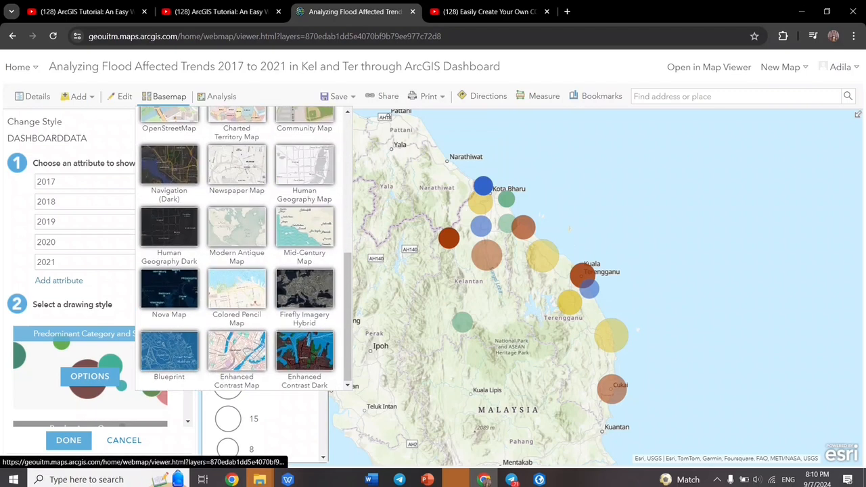
click(165, 97)
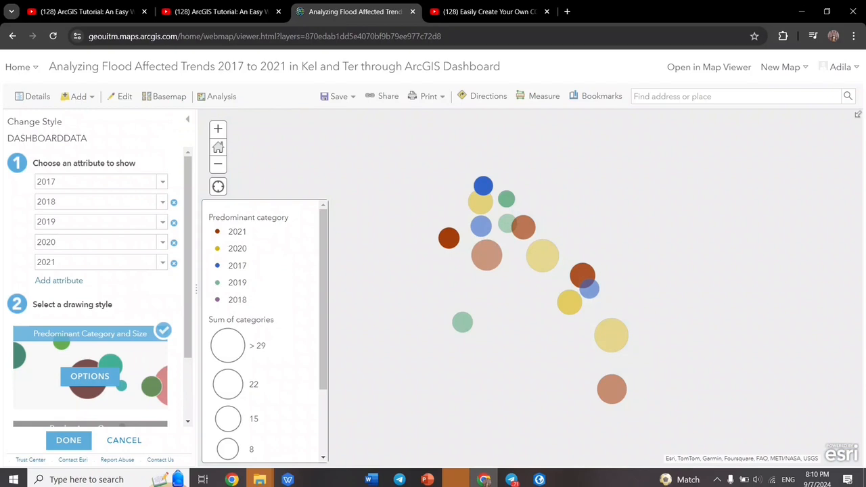
click(68, 440)
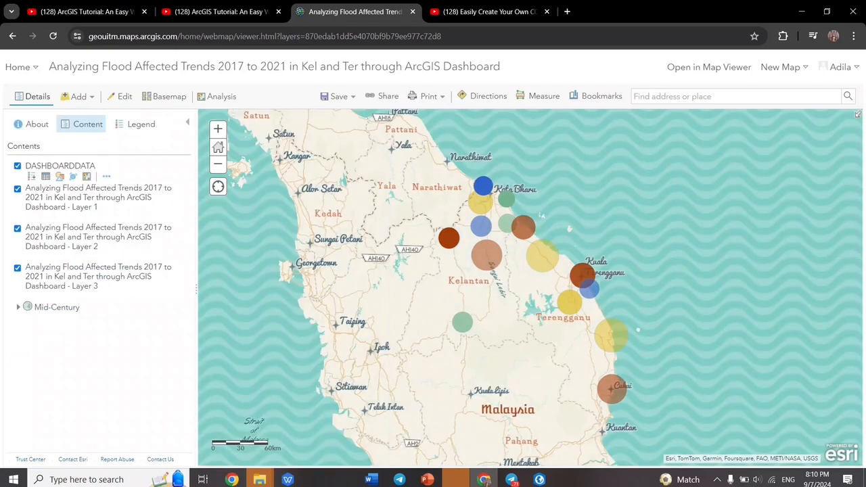
scroll(284, 236, down, 1)
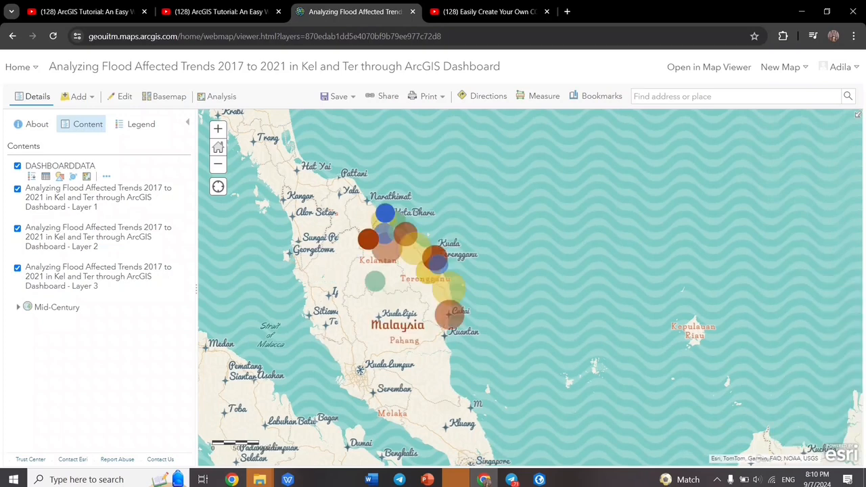
scroll(332, 255, up, 1)
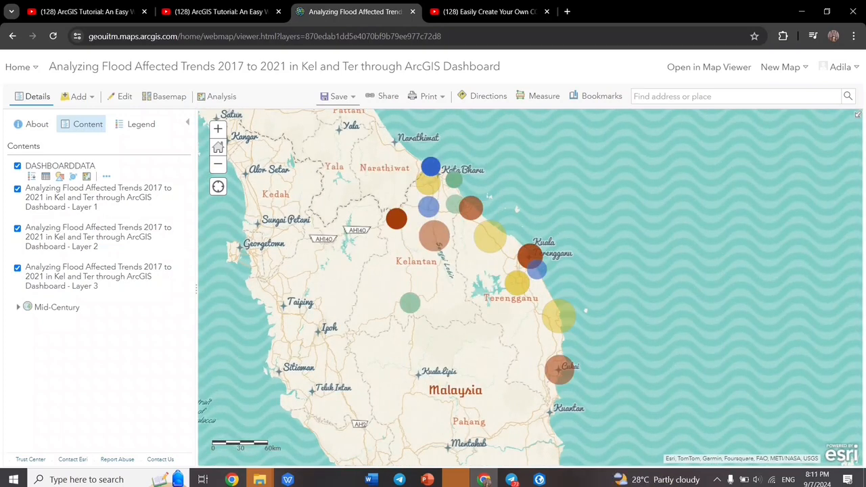
Step: Save the web map as a new map titled FINALYEARPROJECT
click(338, 97)
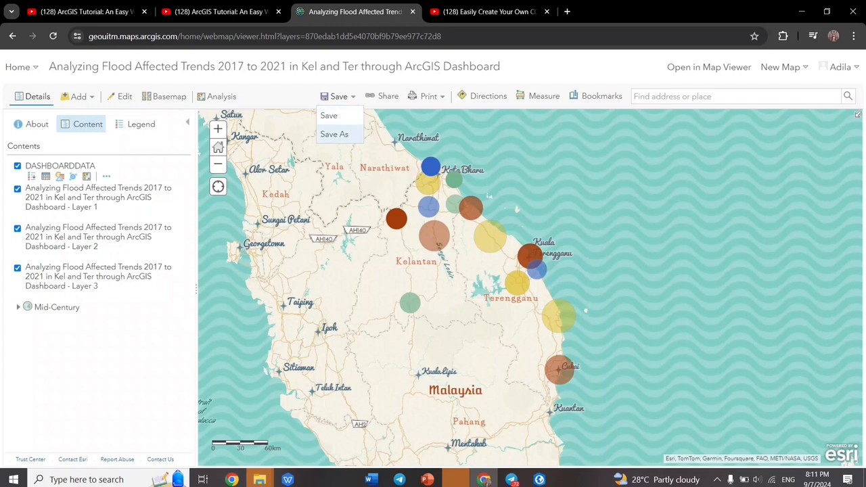
click(335, 135)
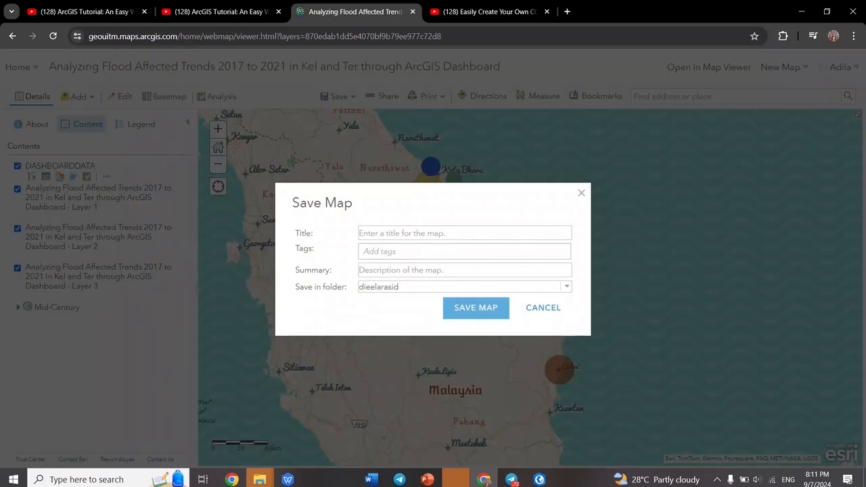
click(388, 233)
text(F)
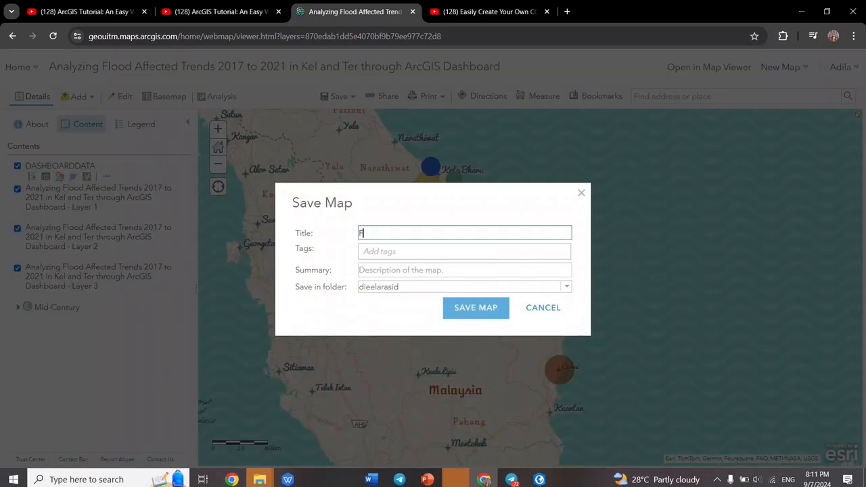
text(lNALYEARPROJECT)
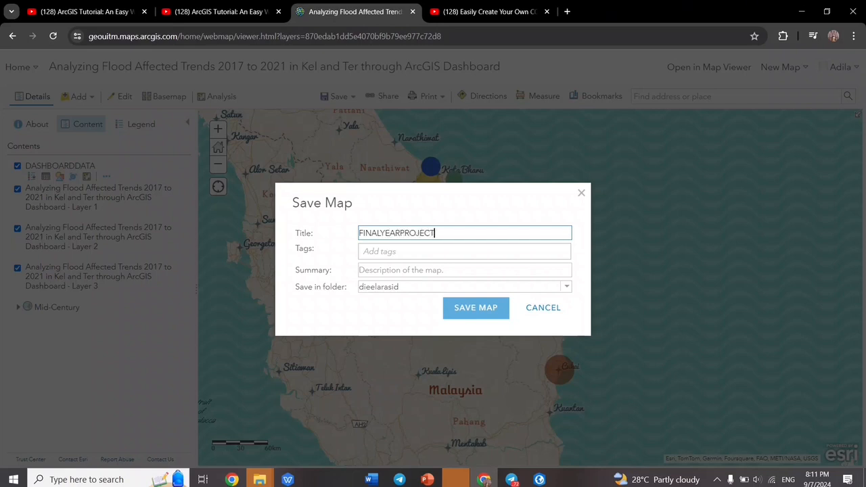
key(Return)
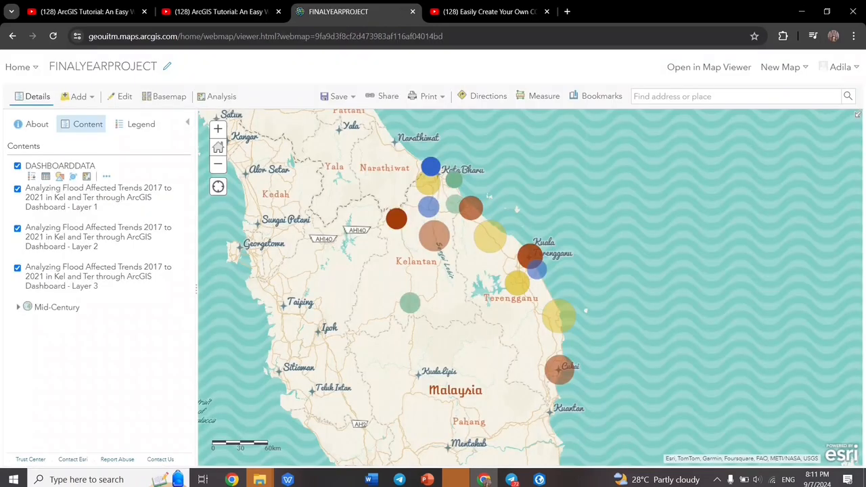
Step: Share the map by creating an ArcGIS Dashboards web app from it with the title FINALYEARPROJECT
click(383, 96)
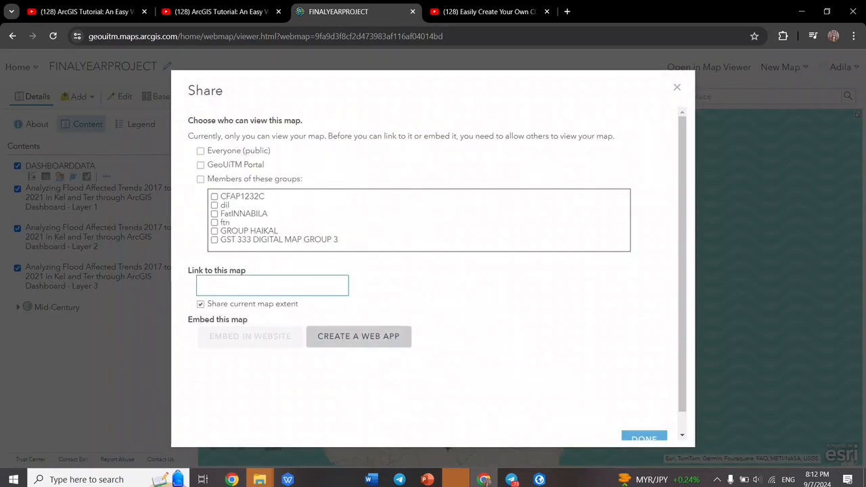
click(365, 337)
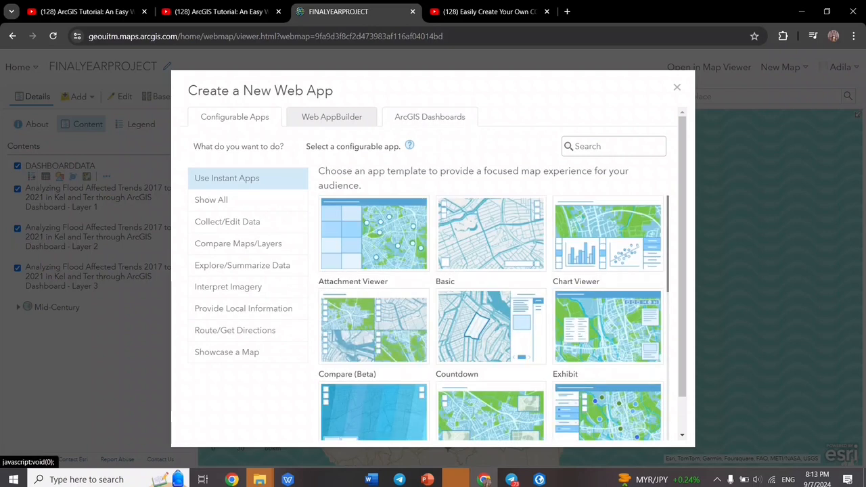
click(430, 117)
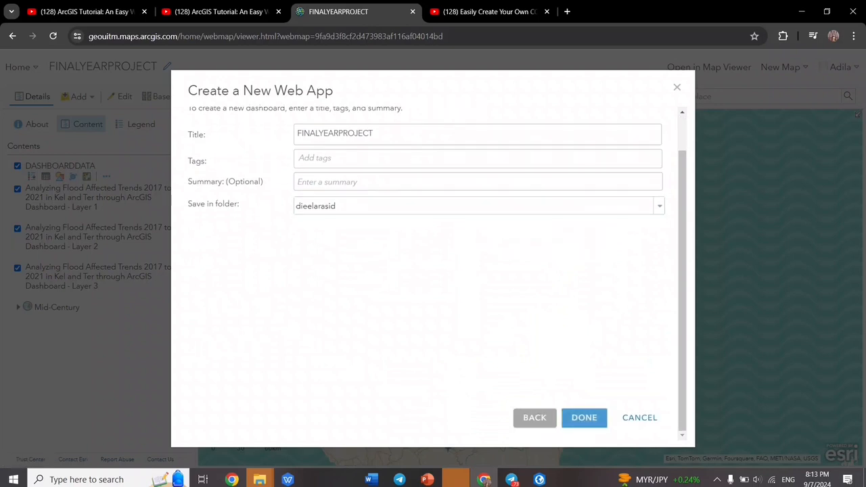
click(584, 419)
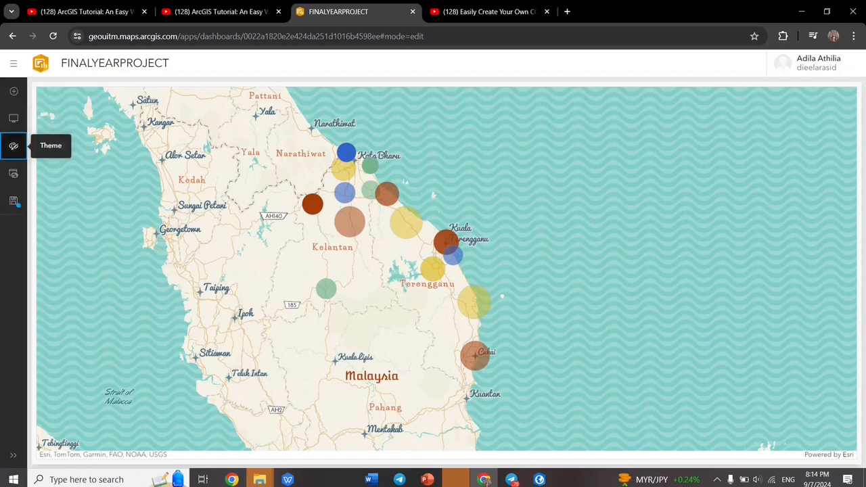
Step: Preview the Enhanced contrast and Midnight blue themes, and apply the Daytime blue theme to the dashboard
click(13, 146)
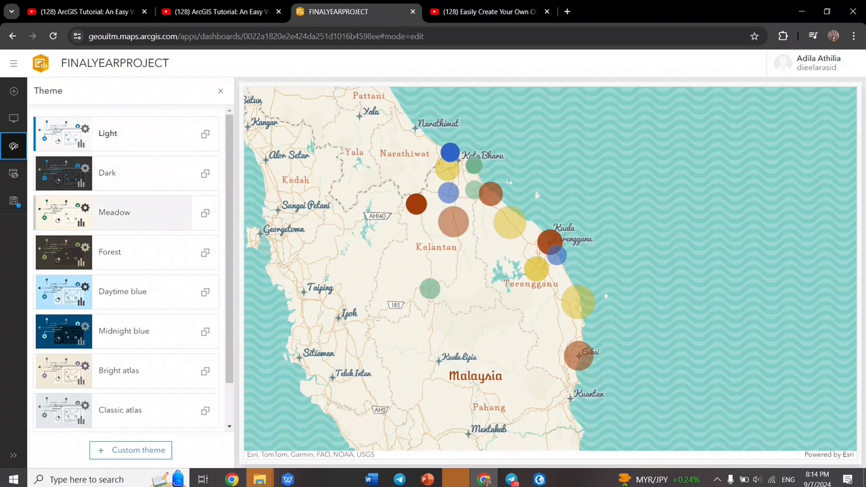
scroll(142, 291, down, 1)
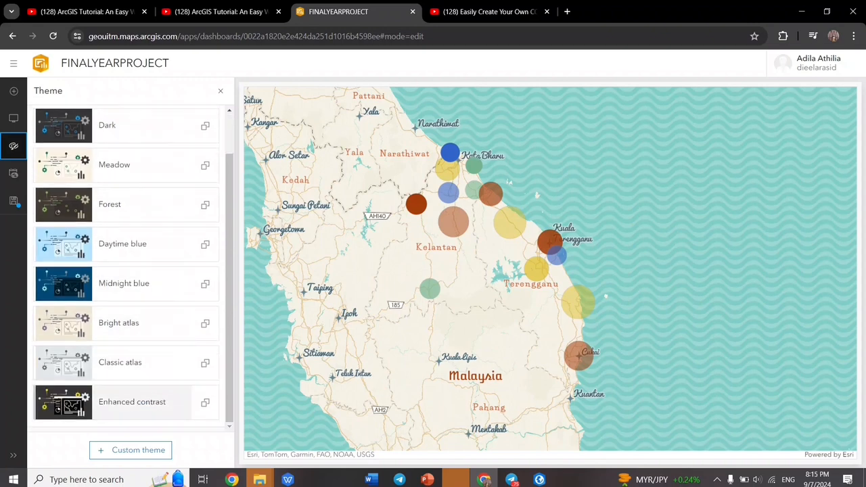
click(142, 402)
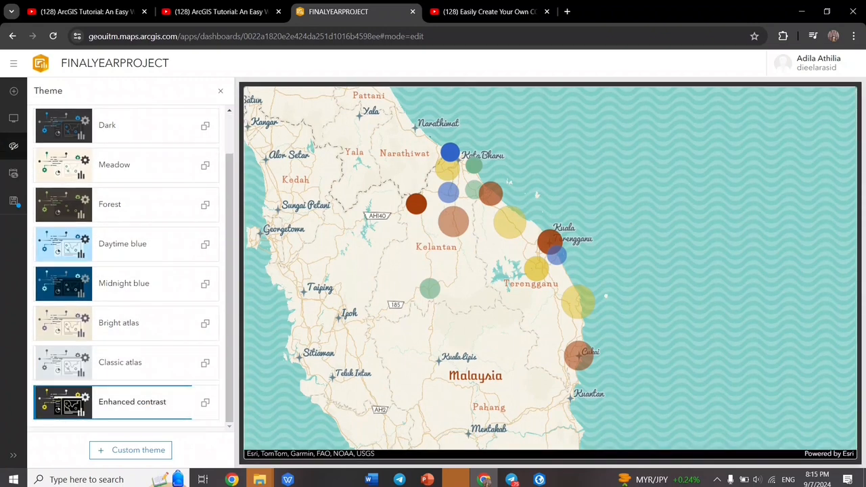
click(142, 284)
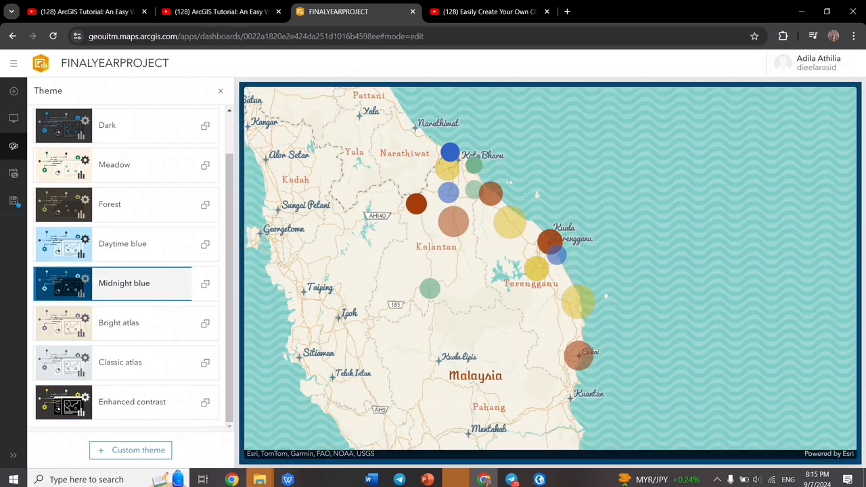
click(142, 244)
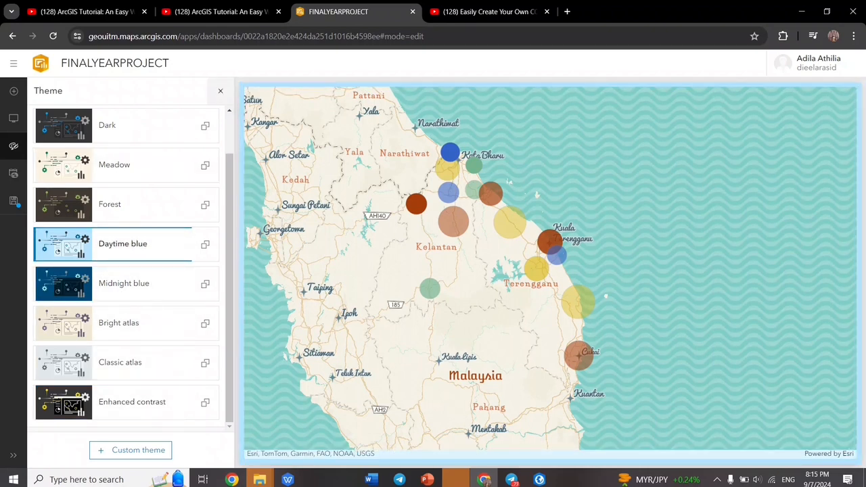
click(220, 90)
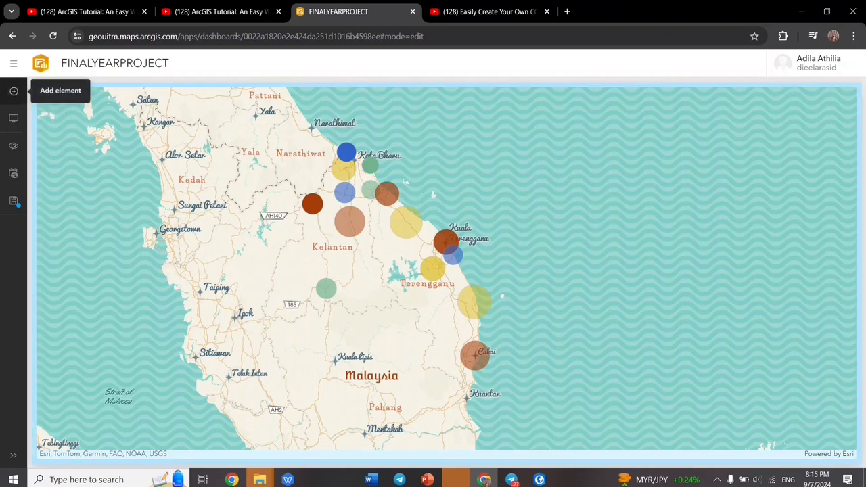
Step: Look through the dashboard's desktop view options for settings, sidebar, header and body
click(14, 63)
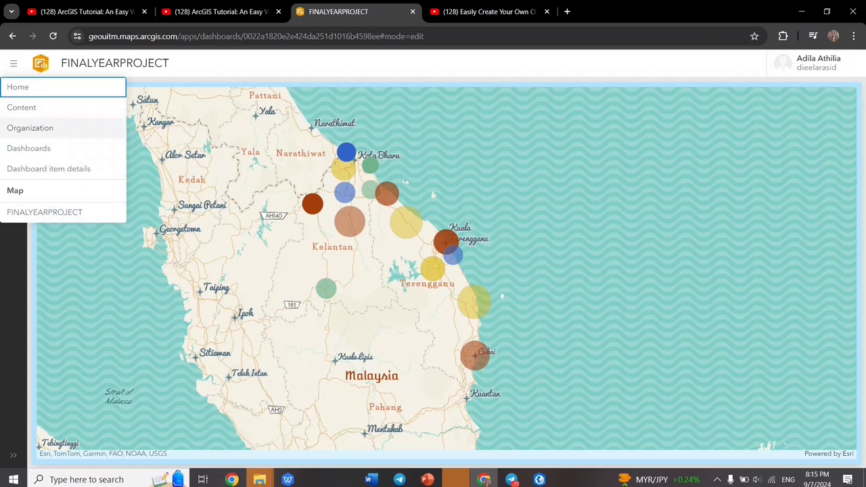
click(196, 139)
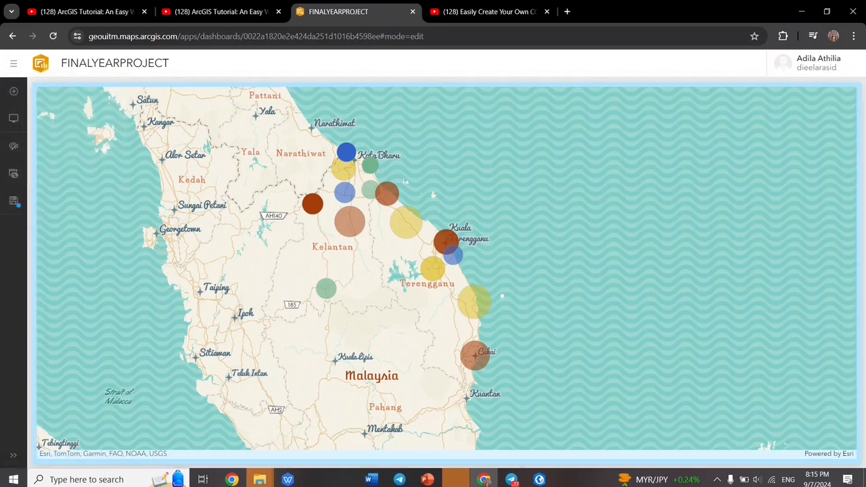
click(13, 146)
click(13, 118)
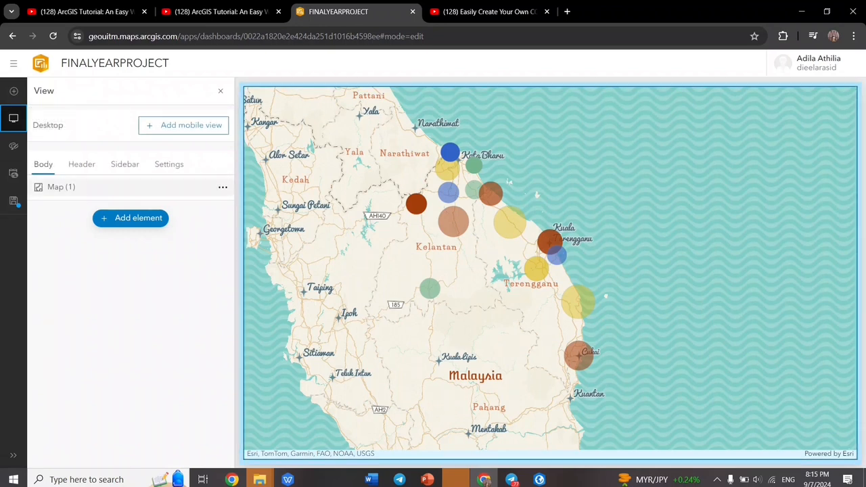
click(169, 165)
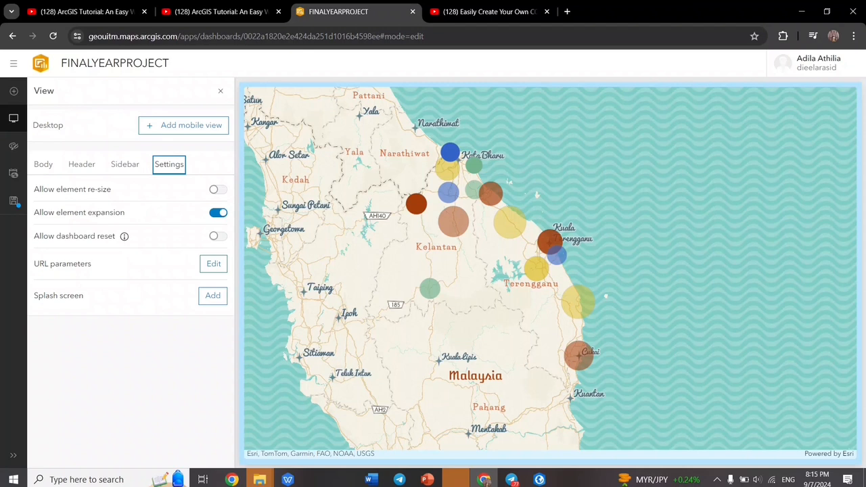
click(125, 164)
click(82, 164)
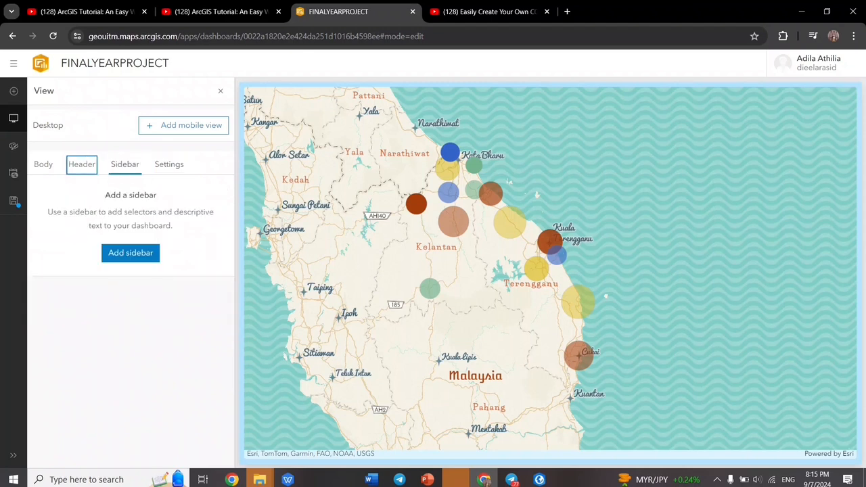
click(44, 164)
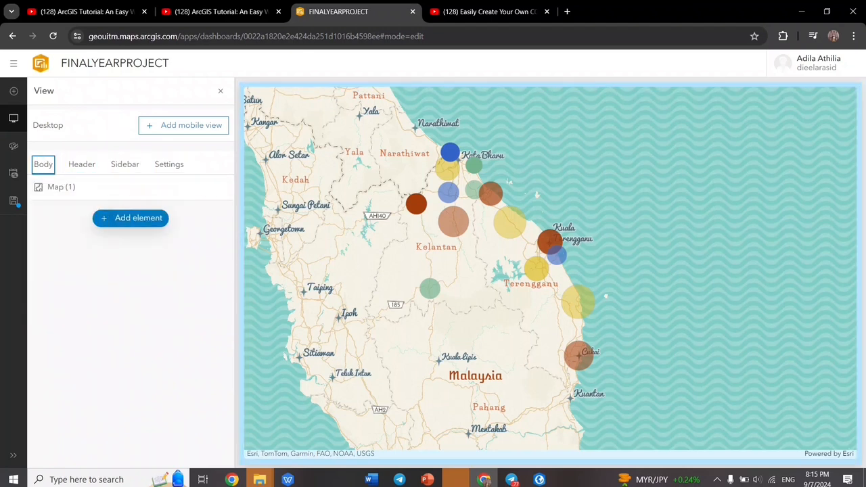
Step: Add a serial chart element to the dashboard body using the DASHBOARDDATA layer
click(131, 218)
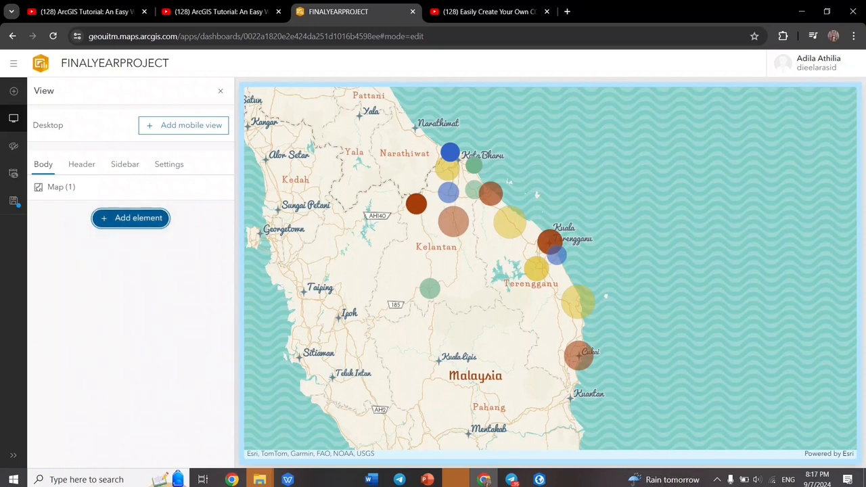
click(131, 218)
click(113, 277)
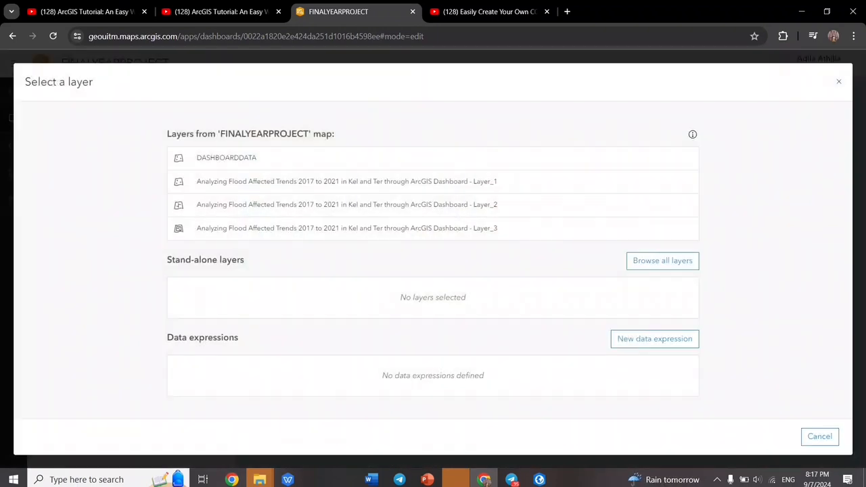
click(227, 158)
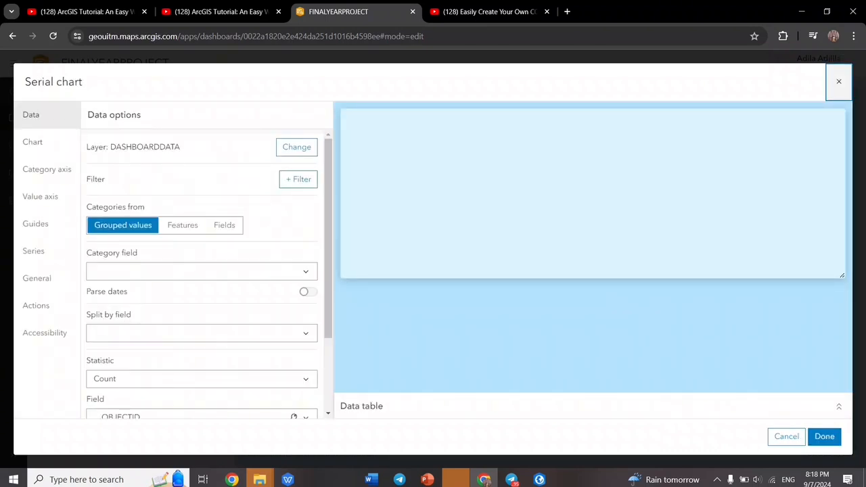
Step: Draw the serial chart's categories from features with DAERAH as the category field, and add 2017 as a series
click(183, 225)
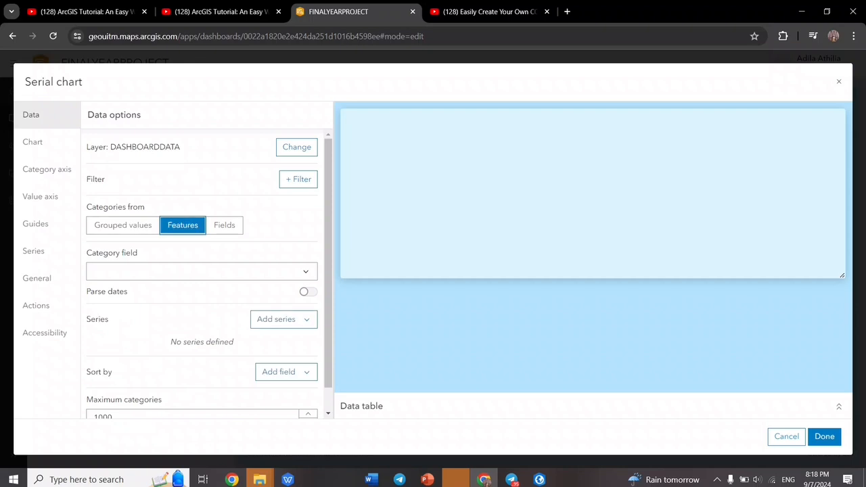
click(201, 271)
click(200, 381)
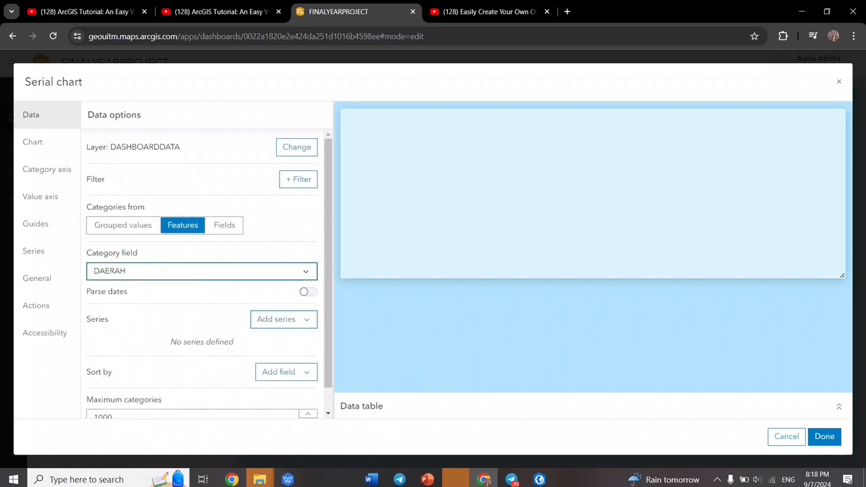
click(284, 319)
click(249, 219)
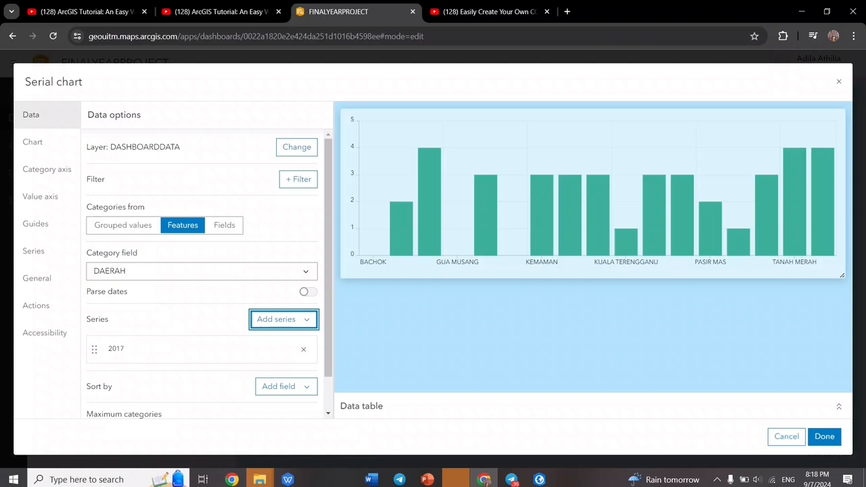
Step: Check the attribute data table, sort the serial chart by the 2018 field, and finish the chart
click(840, 406)
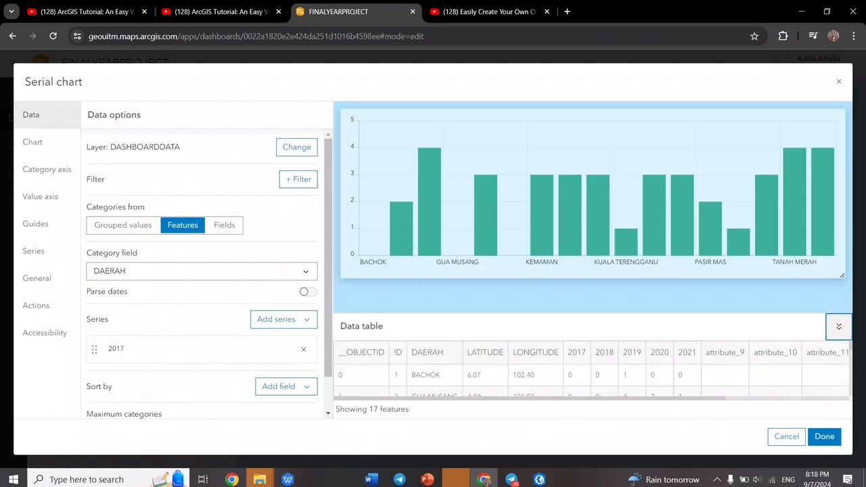
scroll(593, 371, down, 4)
scroll(593, 368, down, 3)
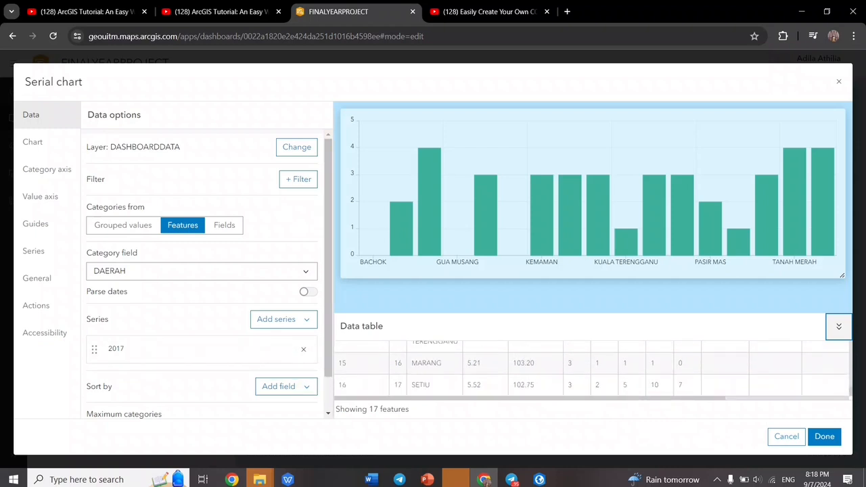
scroll(203, 349, down, 1)
click(286, 347)
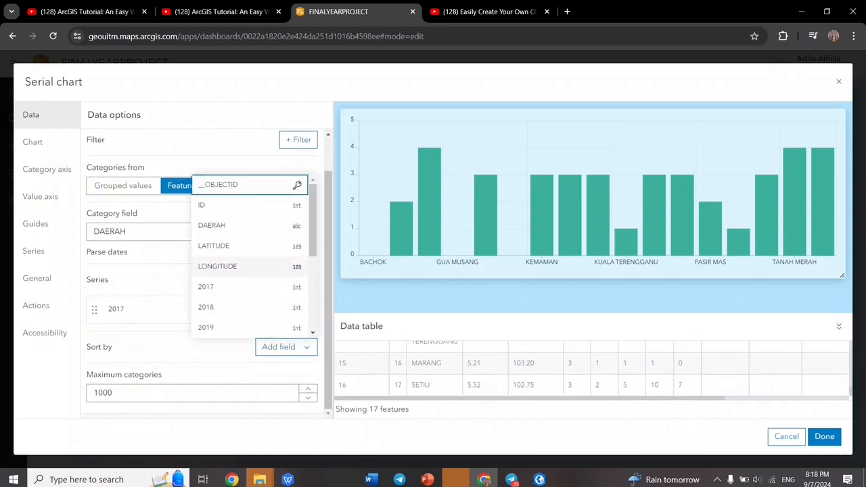
click(206, 307)
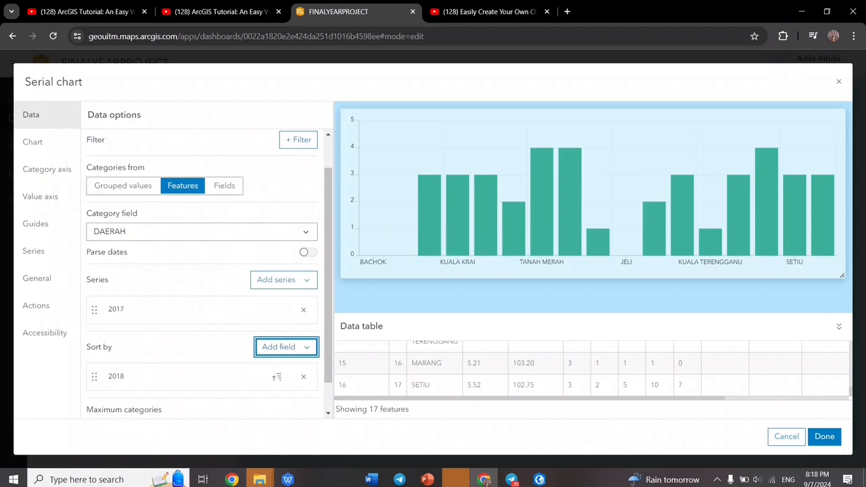
scroll(204, 271, down, 1)
click(825, 436)
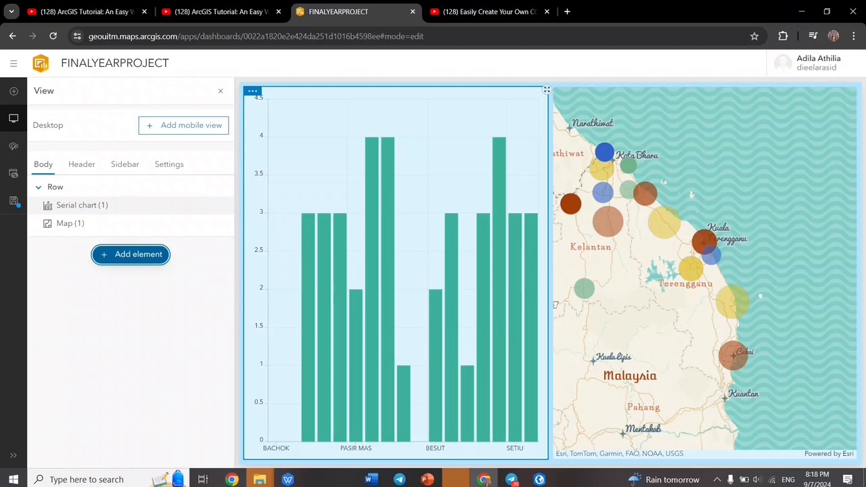
Step: Add a map legend element for the flood map to the dashboard body with its default settings
click(132, 255)
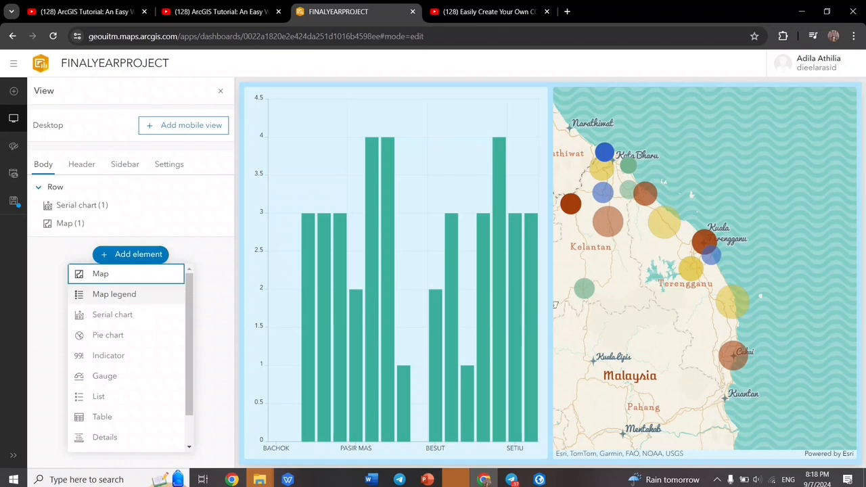
click(113, 294)
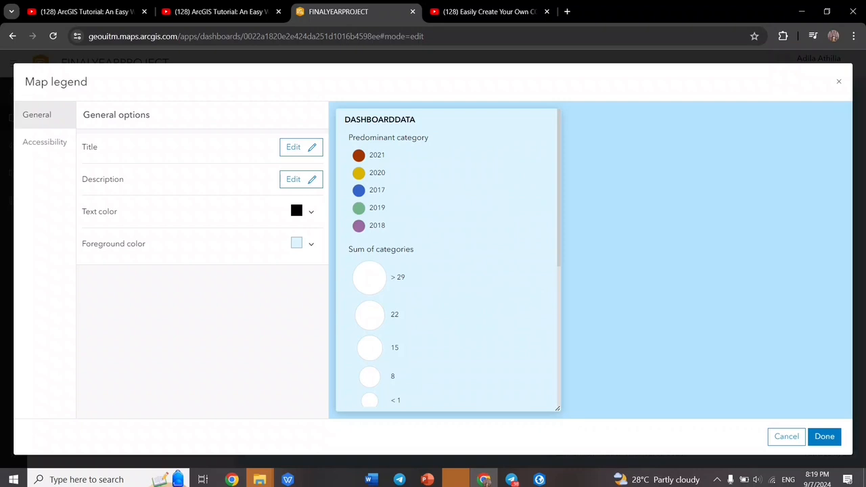
scroll(447, 259, down, 4)
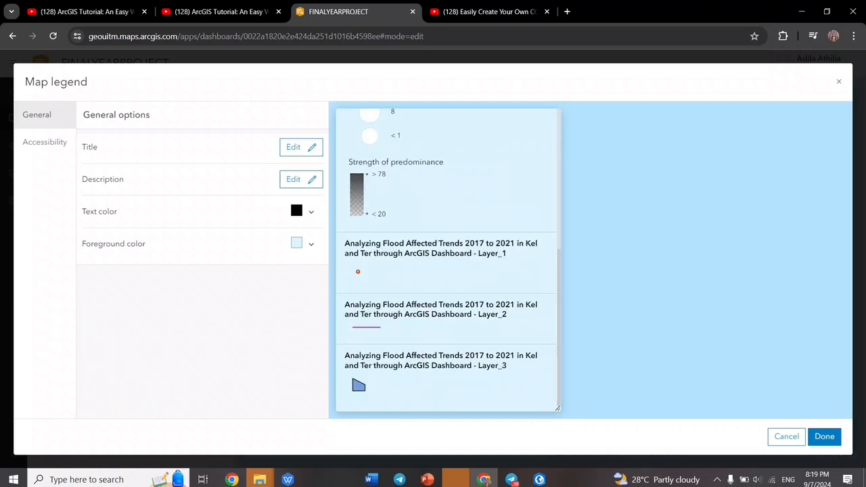
click(825, 436)
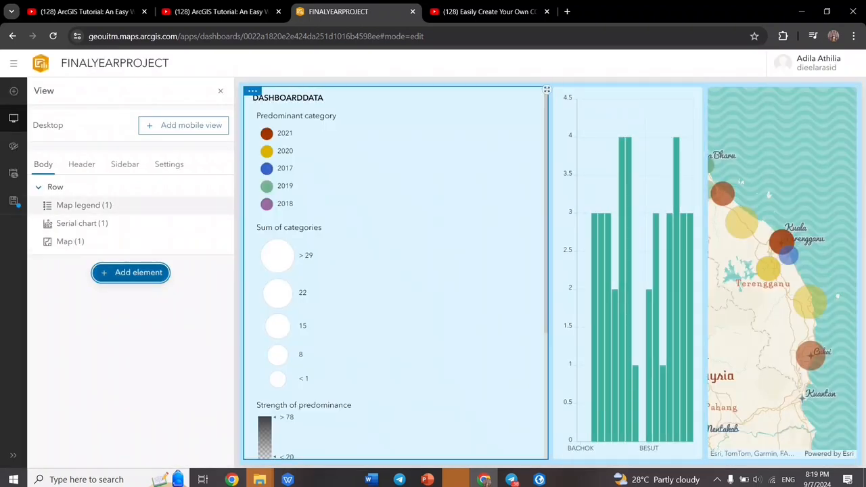
Step: Rearrange the dashboard body by docking the map above the serial chart so both share one column
drag(799, 271, 771, 264)
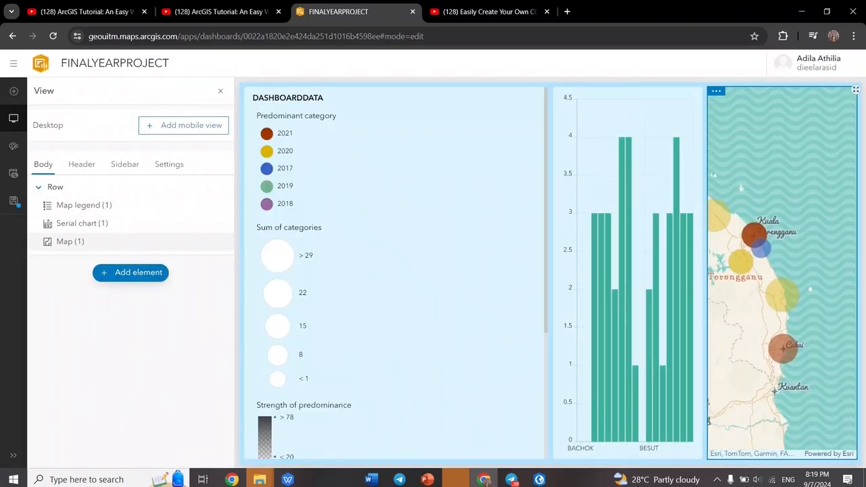
key(ctrl+a)
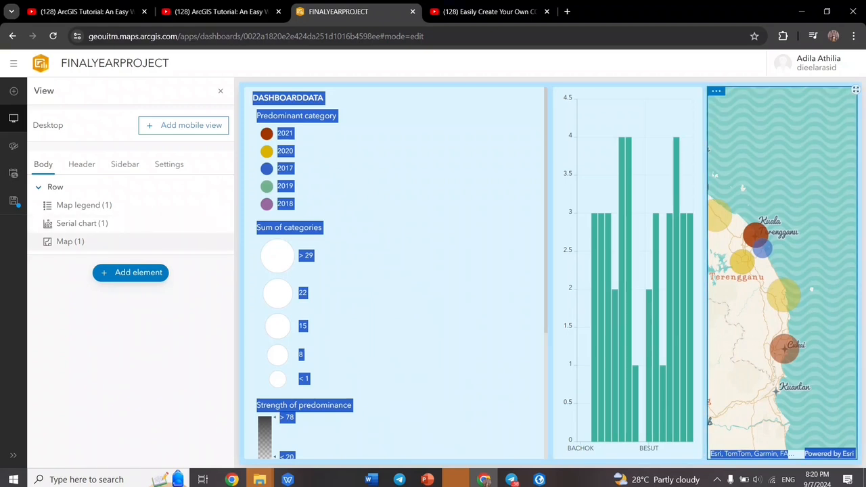
scroll(777, 93, up, 1)
click(779, 176)
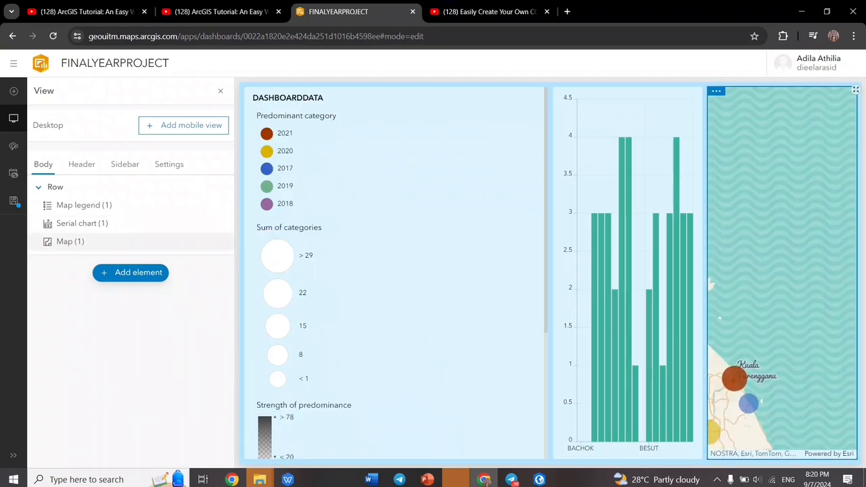
mouse_move(717, 92)
drag(717, 95, 613, 156)
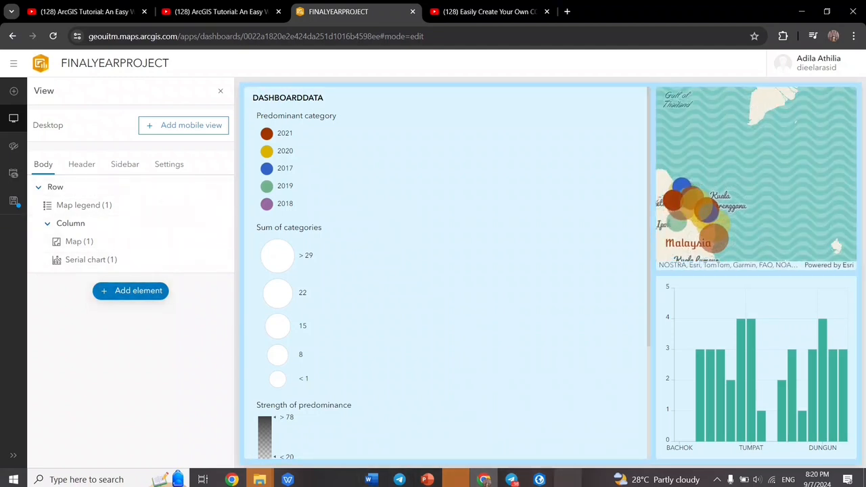
Step: Start a pie chart element in the dashboard body using the DASHBOARDDATA layer
click(130, 290)
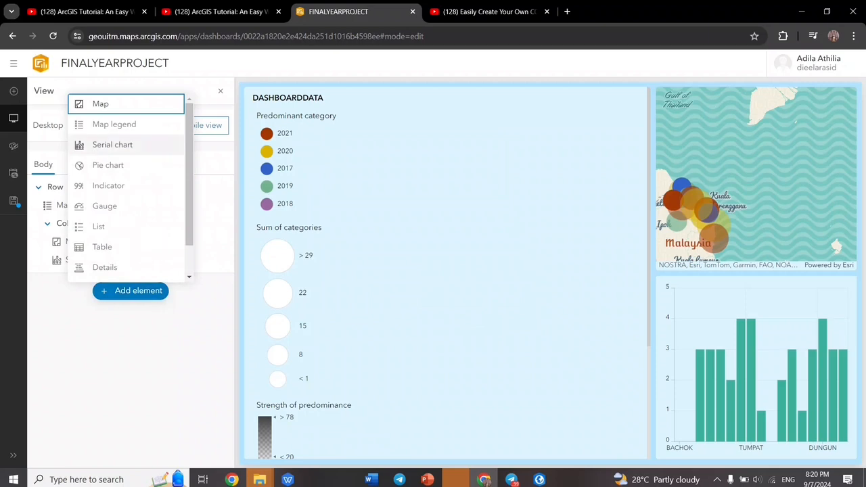
click(109, 165)
click(227, 158)
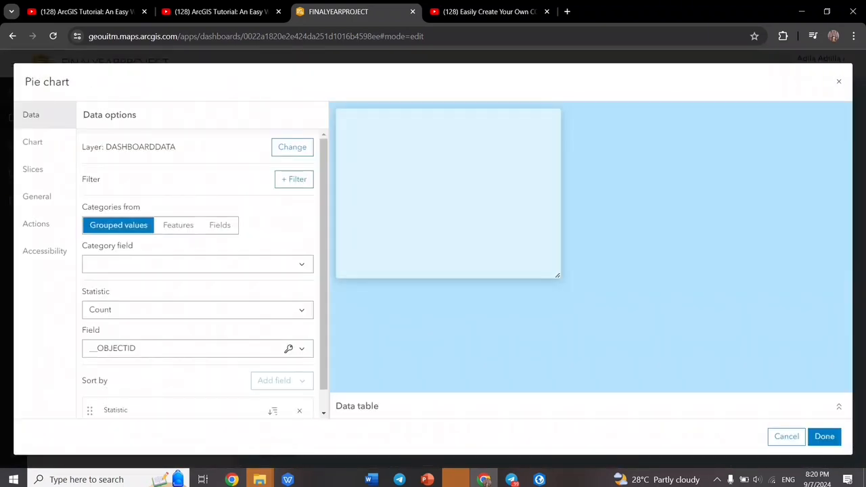
Step: Draw the pie chart's categories from features, with DAERAH as the category field and 2018 as the value field
click(220, 225)
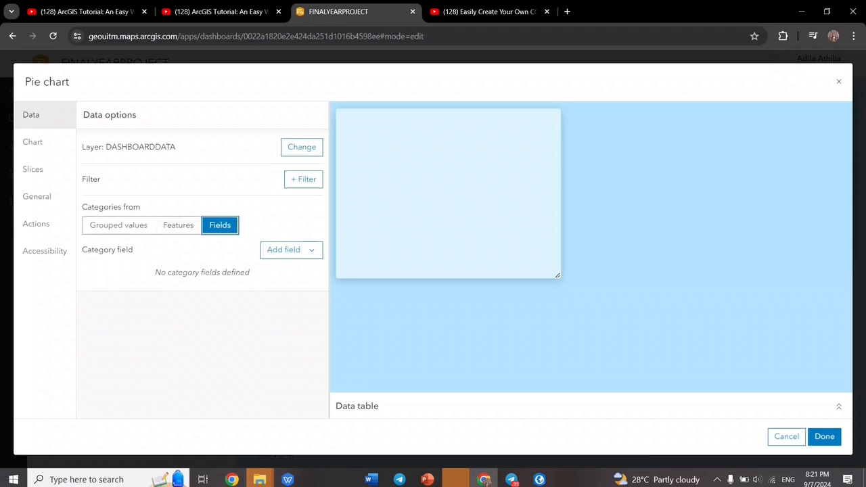
click(178, 225)
click(197, 264)
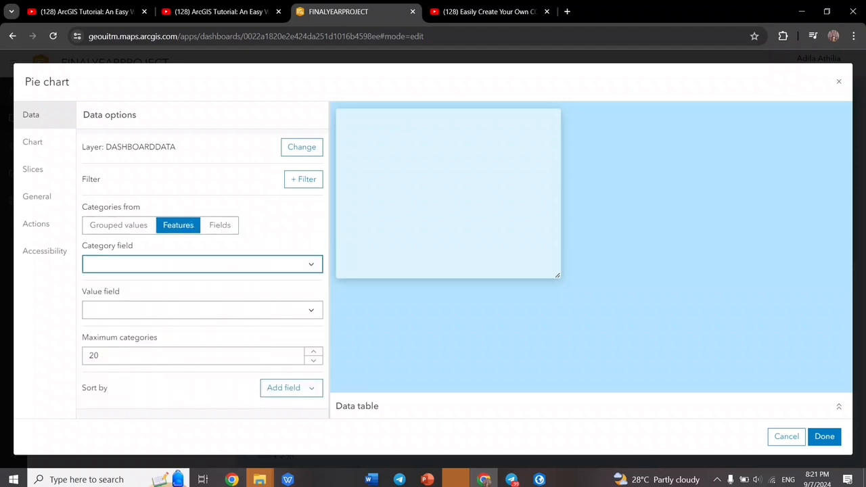
scroll(196, 345, down, 4)
scroll(196, 345, up, 4)
click(197, 374)
click(197, 310)
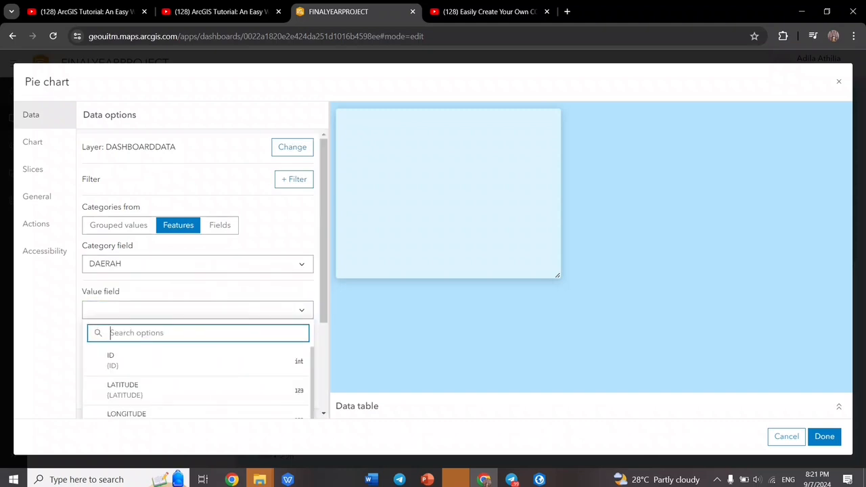
scroll(196, 364, down, 2)
scroll(93, 364, down, 4)
scroll(93, 343, up, 3)
click(94, 343)
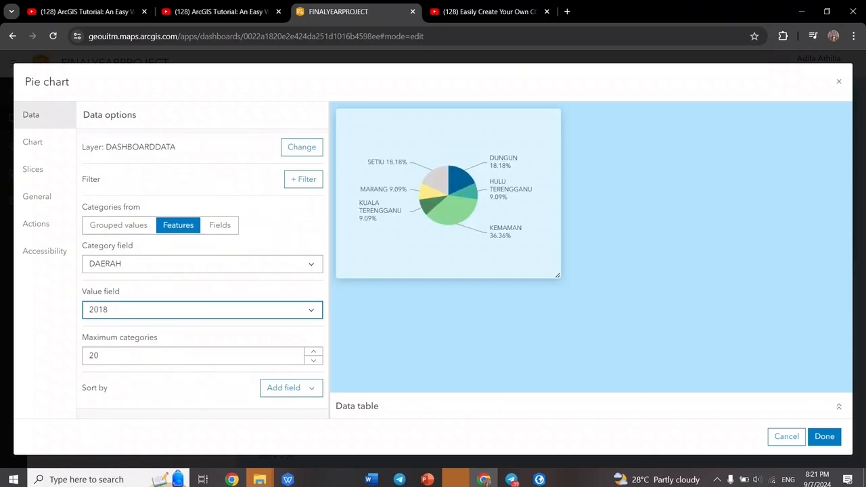
mouse_move(440, 185)
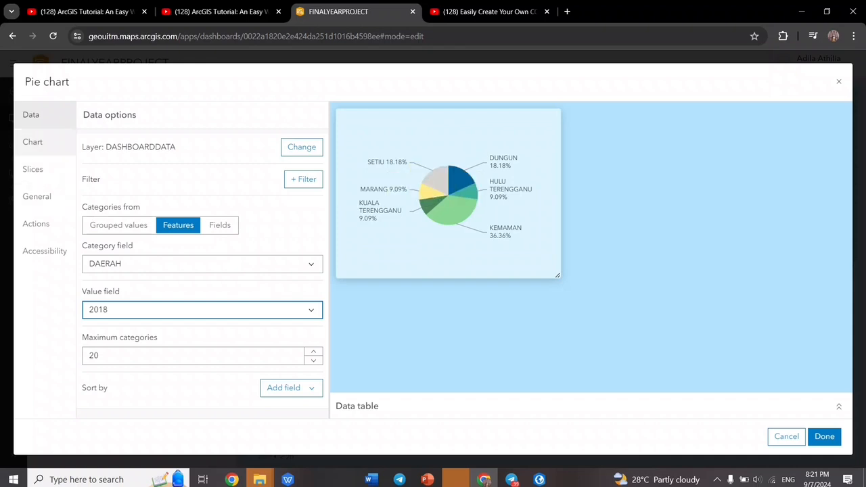
Step: Look through the pie chart's chart settings, slice colors and labels, and available color palettes
click(33, 142)
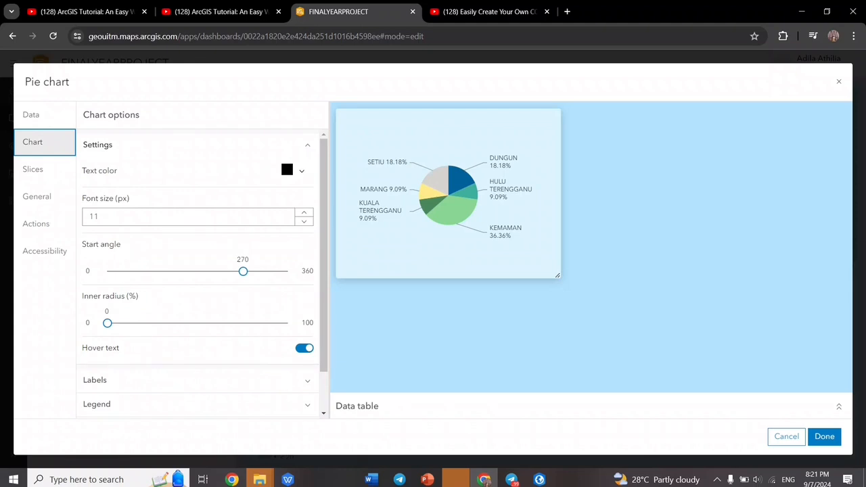
click(32, 170)
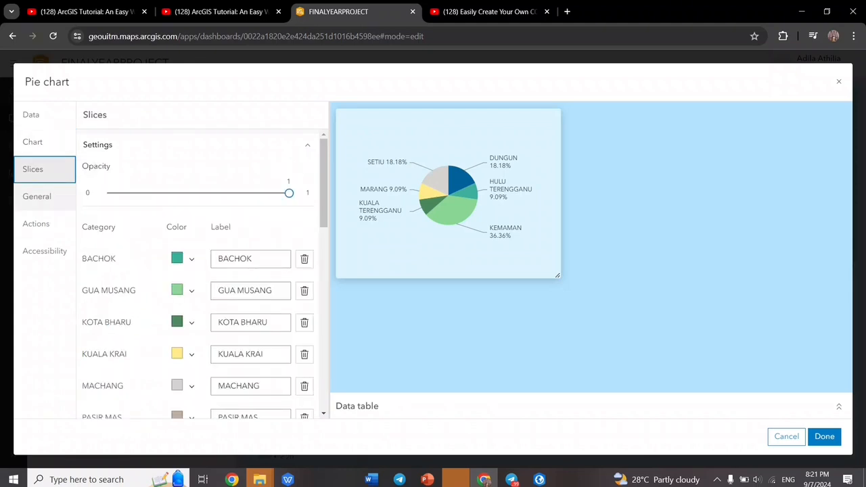
scroll(203, 274, down, 8)
scroll(203, 274, up, 3)
scroll(203, 275, down, 3)
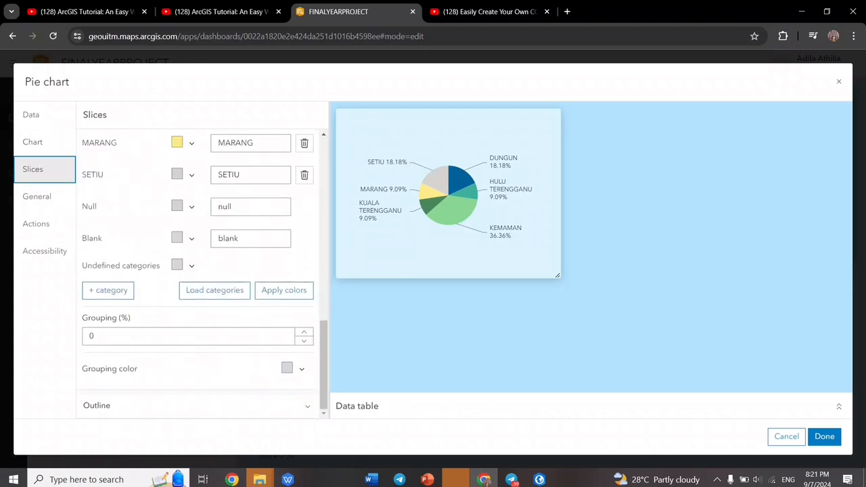
click(284, 290)
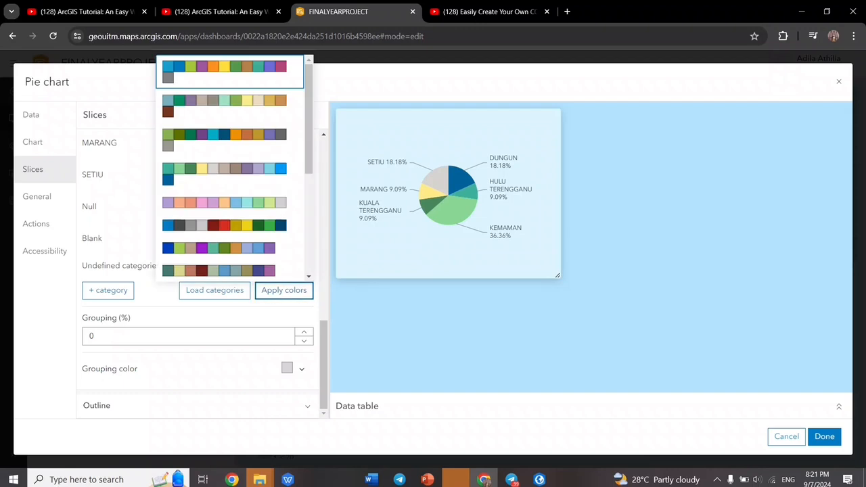
click(284, 290)
scroll(203, 271, up, 3)
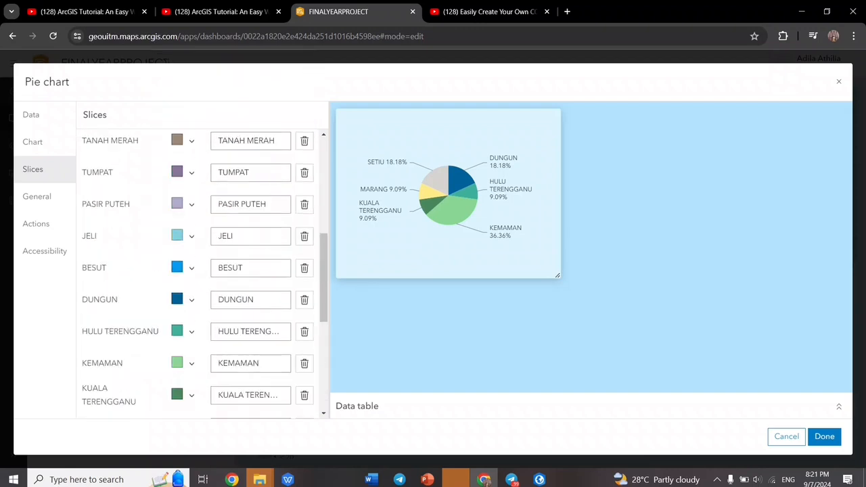
Step: Review the pie chart's general and accessibility options, and set its selection mode to Multiple
click(44, 197)
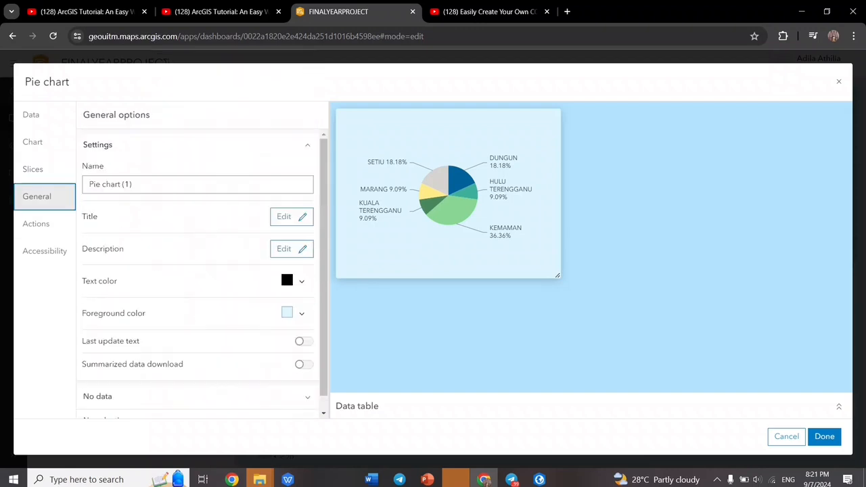
scroll(204, 274, down, 1)
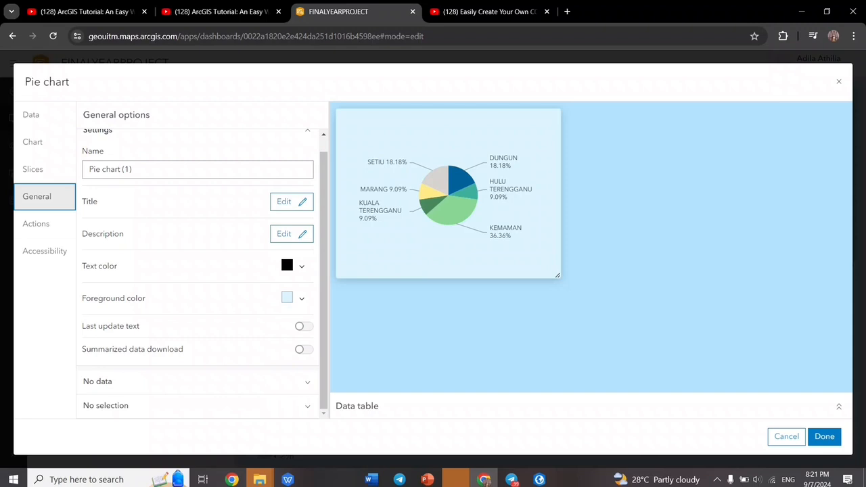
click(36, 224)
click(143, 160)
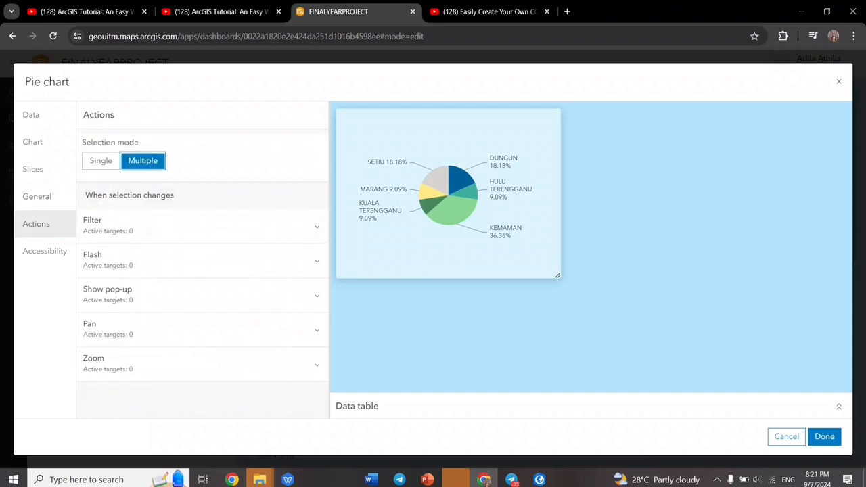
click(45, 251)
Step: Recheck the pie chart's slices and data settings, and place the finished chart on the dashboard
click(45, 170)
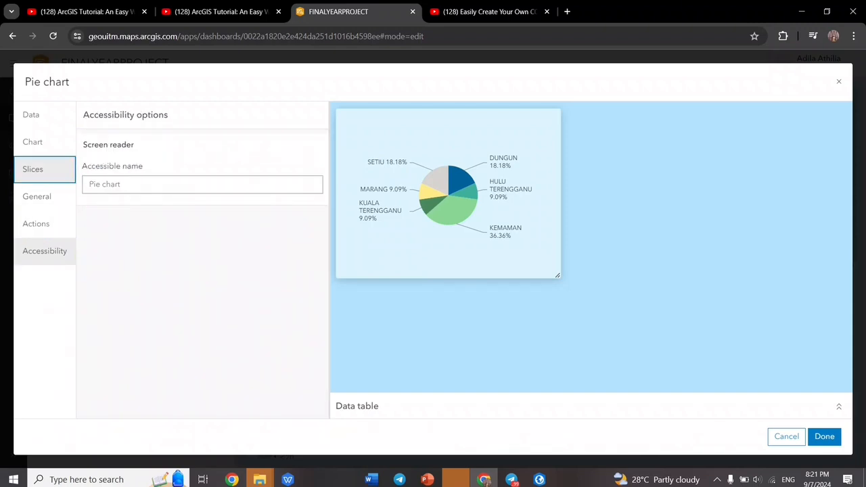
scroll(203, 271, down, 9)
scroll(202, 271, down, 1)
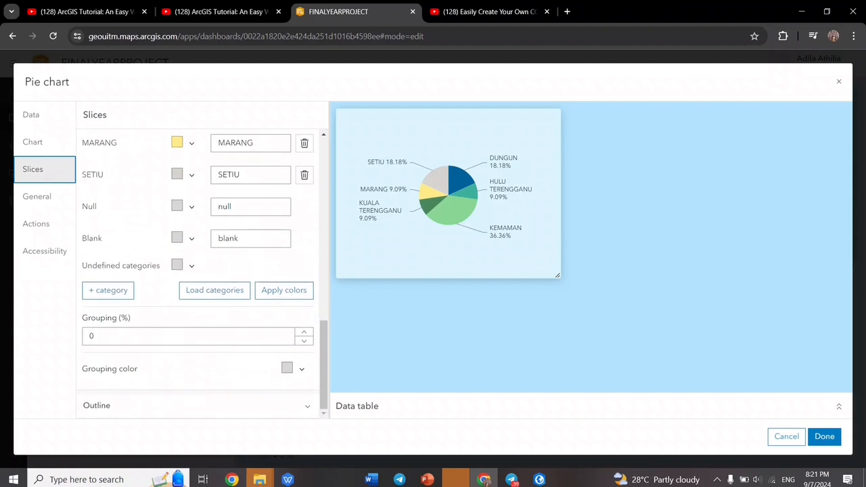
scroll(203, 270, up, 10)
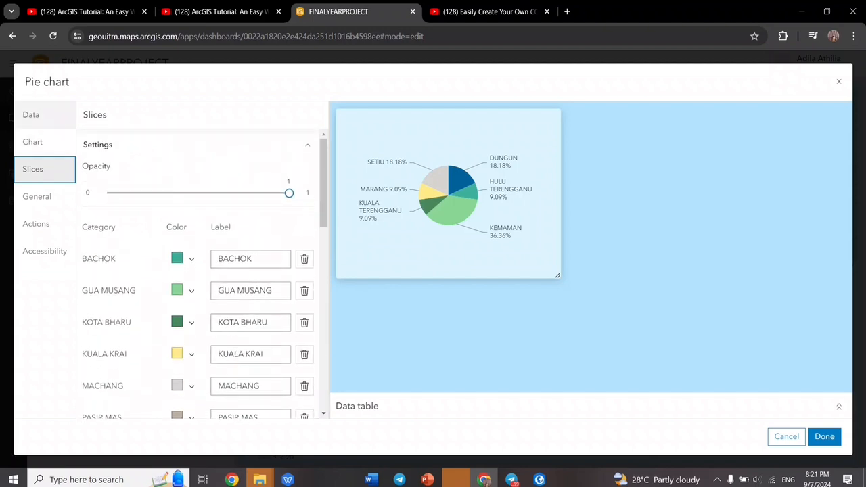
click(45, 115)
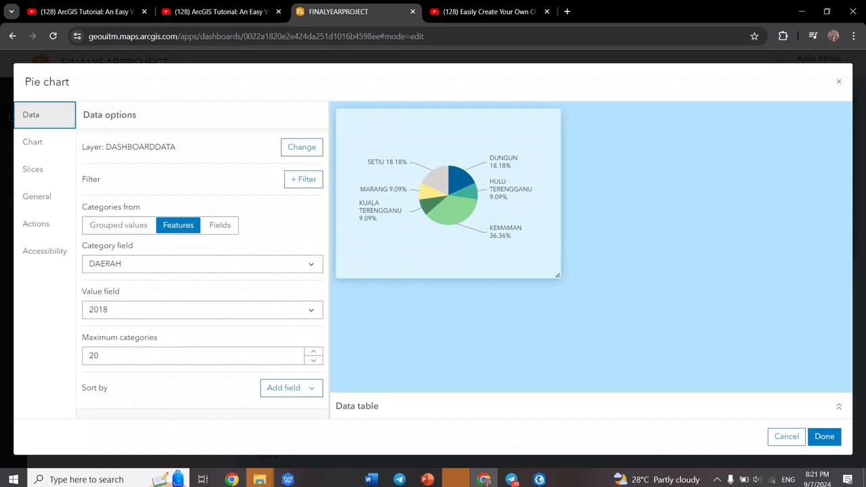
click(824, 437)
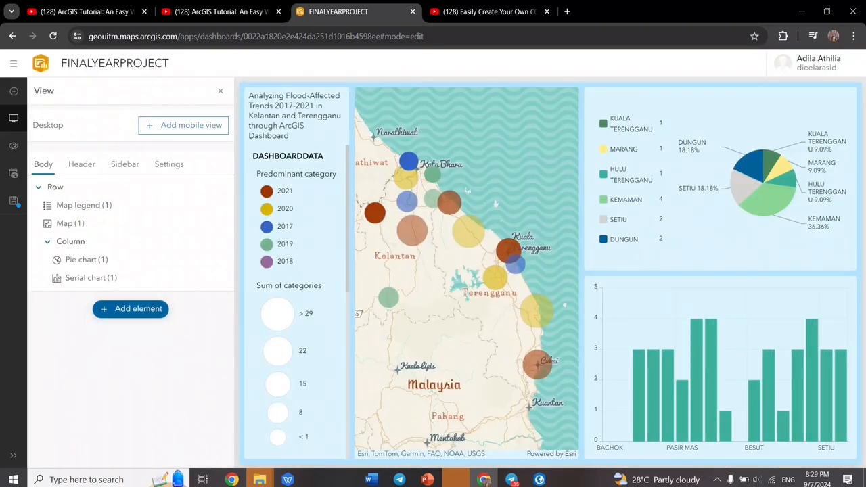
Step: Add a table element based on the DASHBOARDDATA layer and set its table type to Features
click(131, 308)
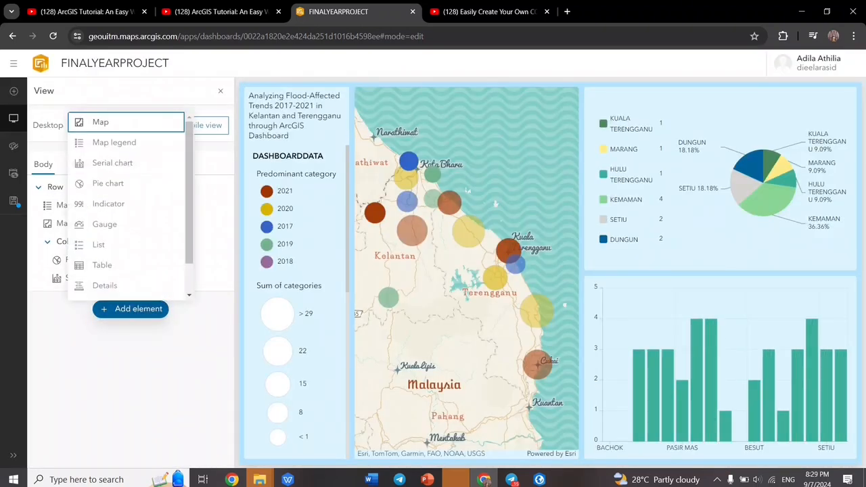
click(102, 265)
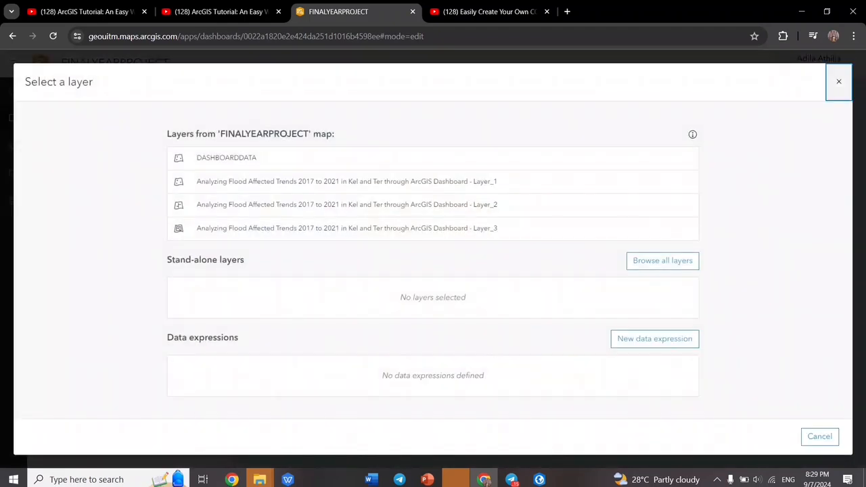
double_click(227, 159)
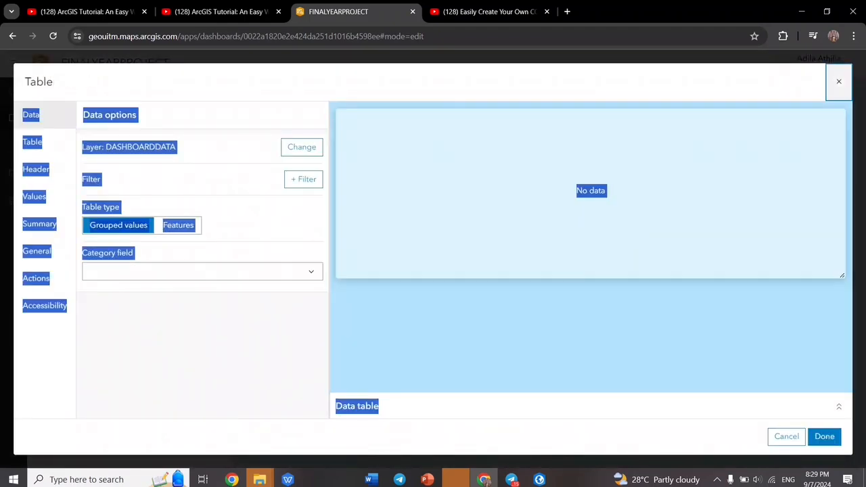
click(217, 331)
click(178, 225)
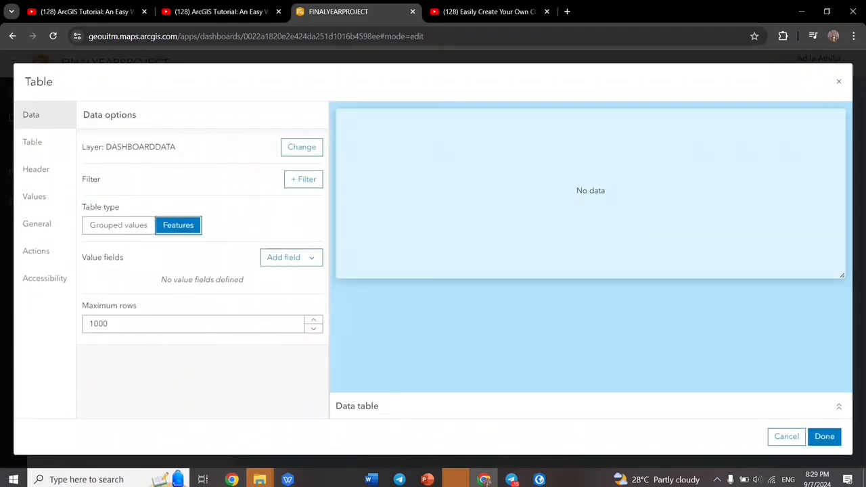
Step: Add DAERAH and ID as the table's value fields, ordering ID before DAERAH
click(291, 257)
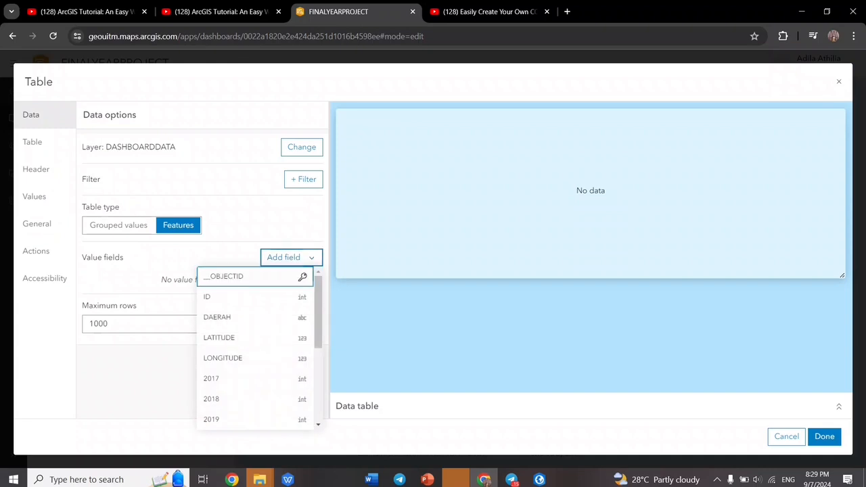
click(217, 317)
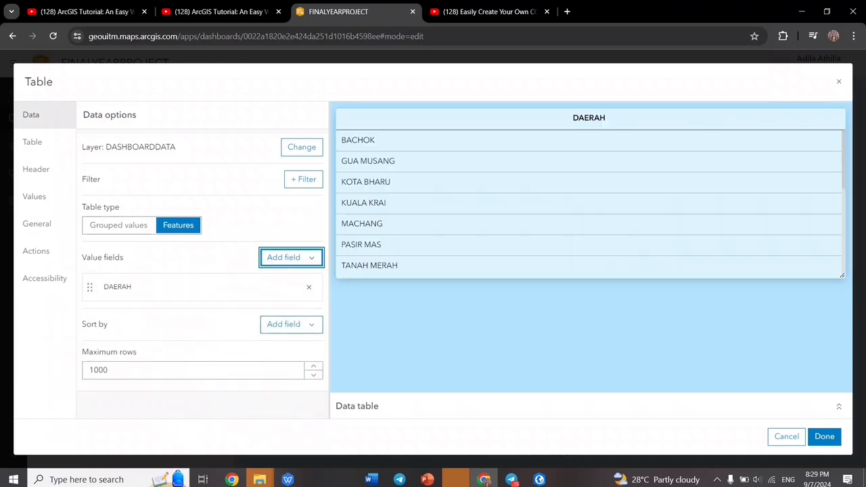
click(292, 258)
click(216, 297)
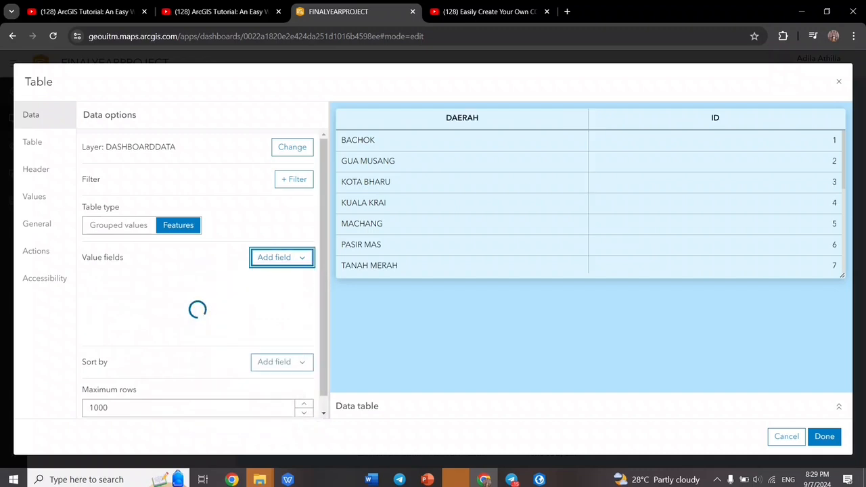
click(162, 315)
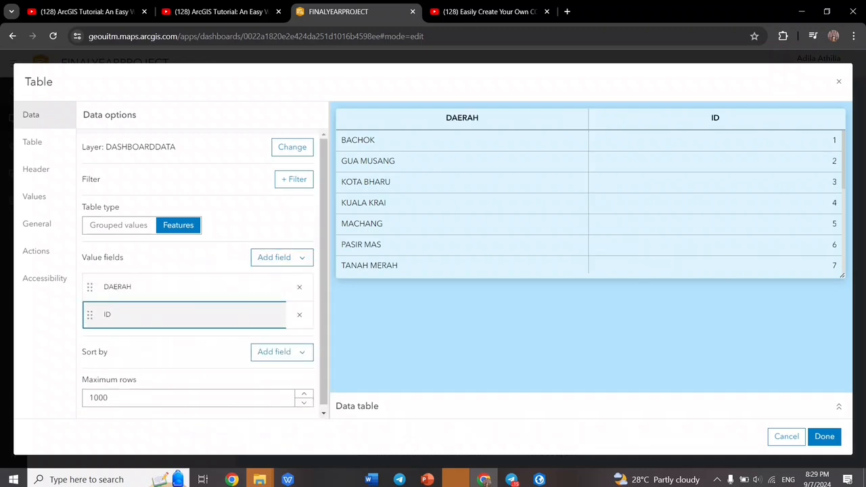
drag(90, 315, 90, 287)
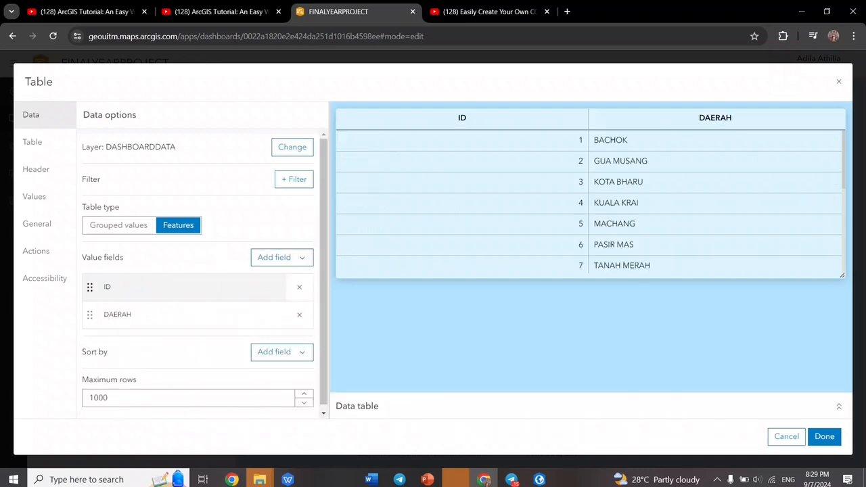
click(282, 353)
scroll(590, 203, down, 3)
scroll(590, 203, up, 3)
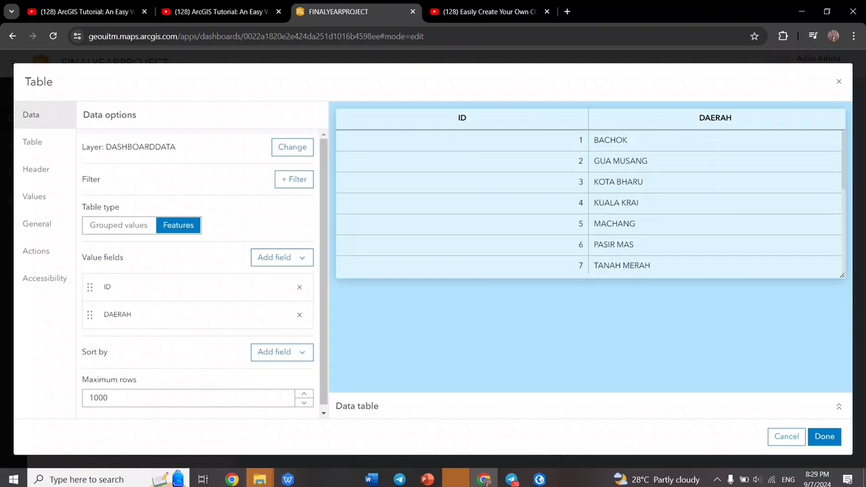
Step: Add the 2017, 2018, 2019, 2020 and 2021 fields to the table's value fields, in that order
click(282, 257)
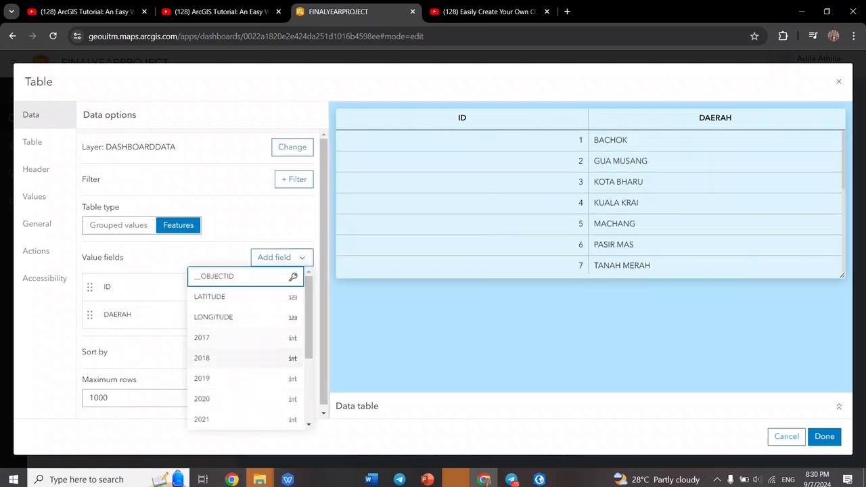
click(210, 338)
click(282, 257)
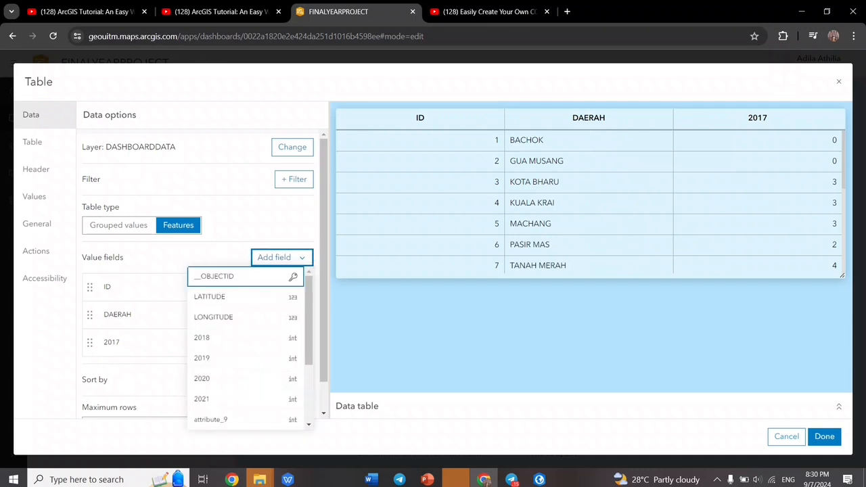
click(210, 337)
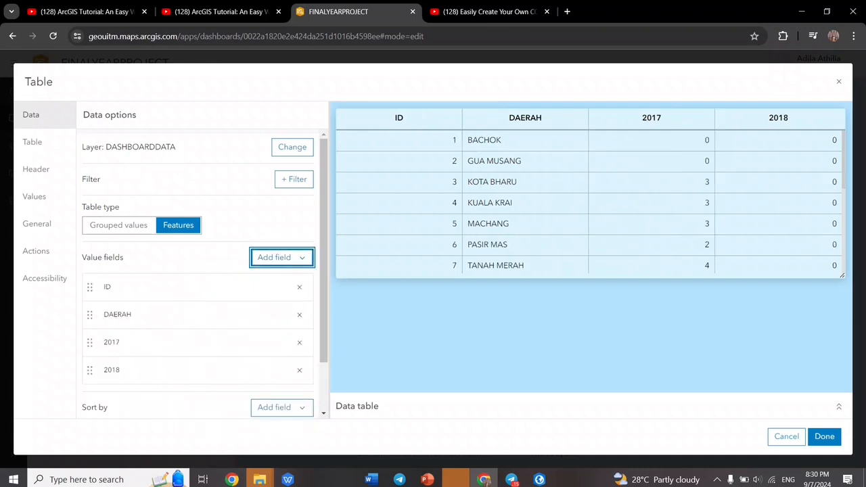
click(282, 258)
click(210, 337)
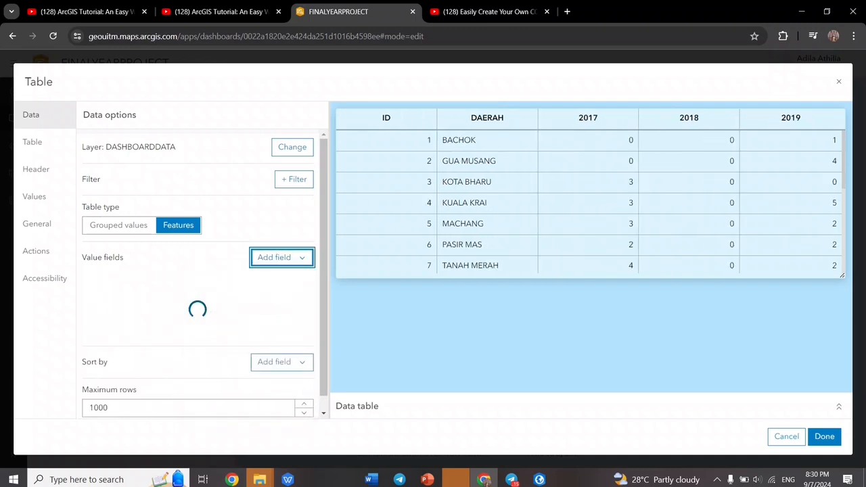
click(282, 257)
click(210, 338)
click(282, 257)
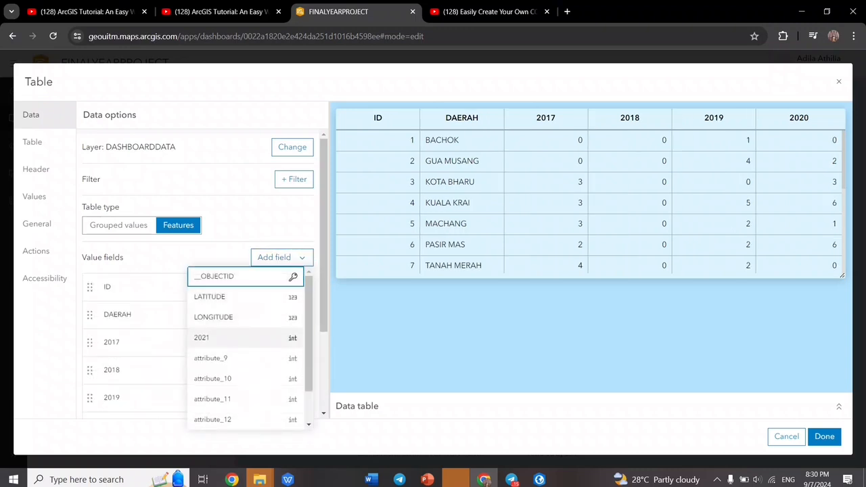
click(210, 338)
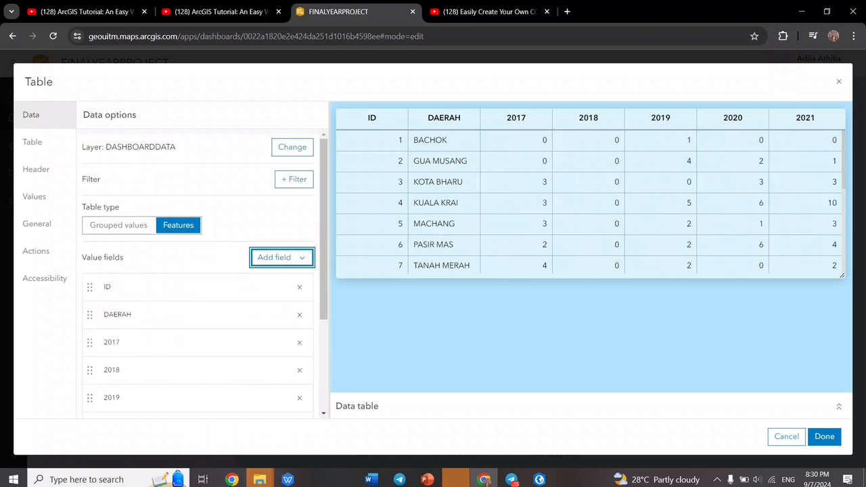
Step: Check the rows in the table preview and place the finished table on the dashboard
scroll(589, 203, down, 5)
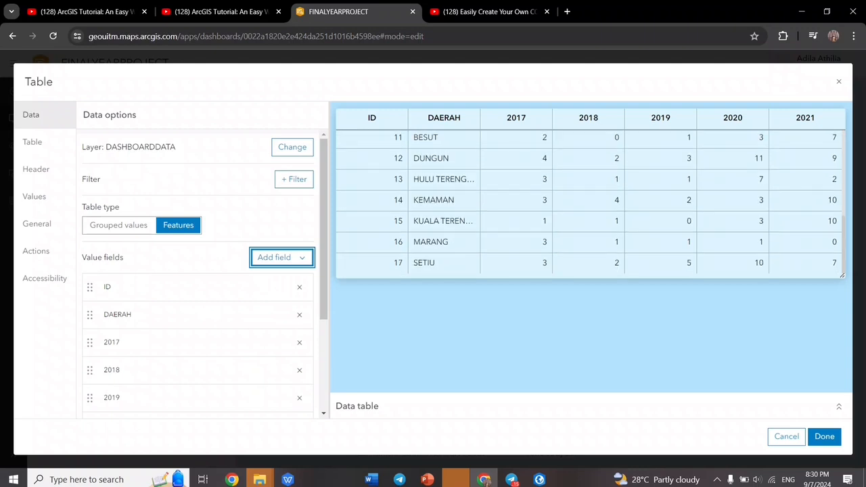
scroll(589, 203, up, 5)
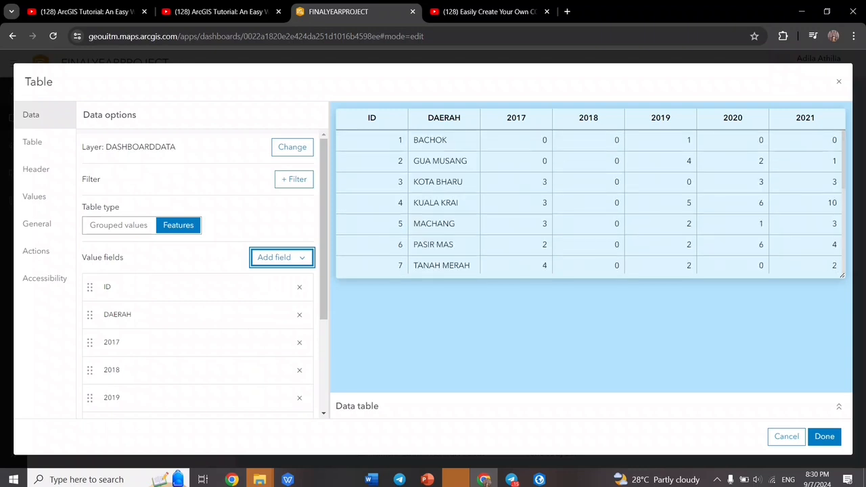
click(825, 436)
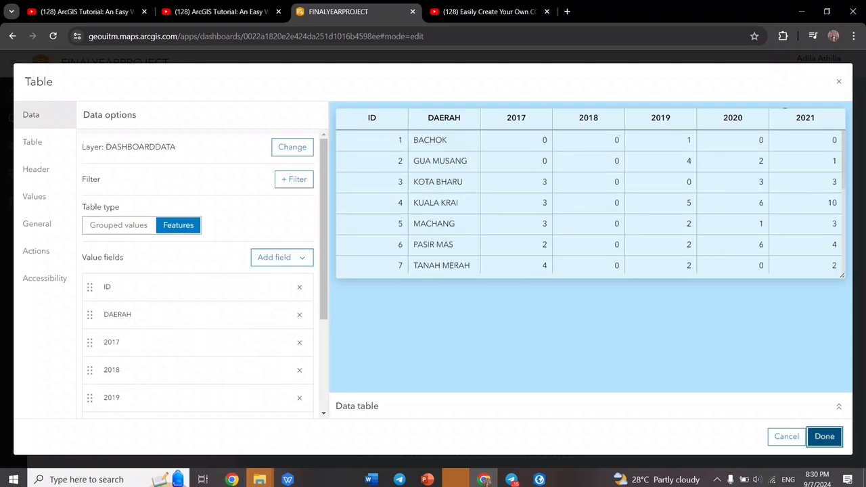
Step: Dock the table beneath the map in the same column and reduce its height to give the map more room
mouse_move(253, 92)
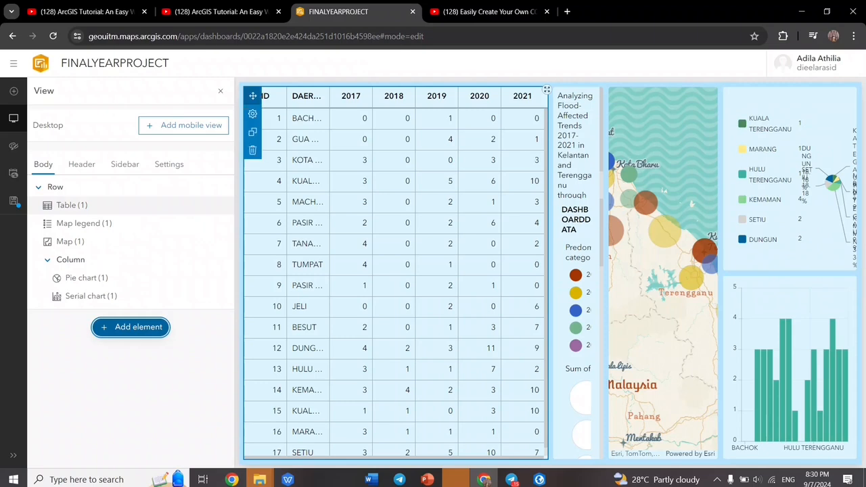
drag(252, 95, 663, 440)
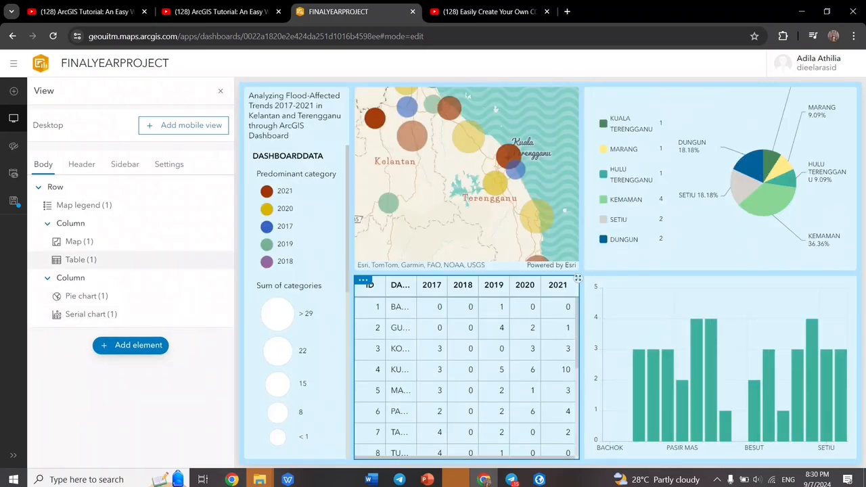
scroll(467, 377, down, 3)
scroll(467, 377, up, 3)
drag(467, 273, 467, 366)
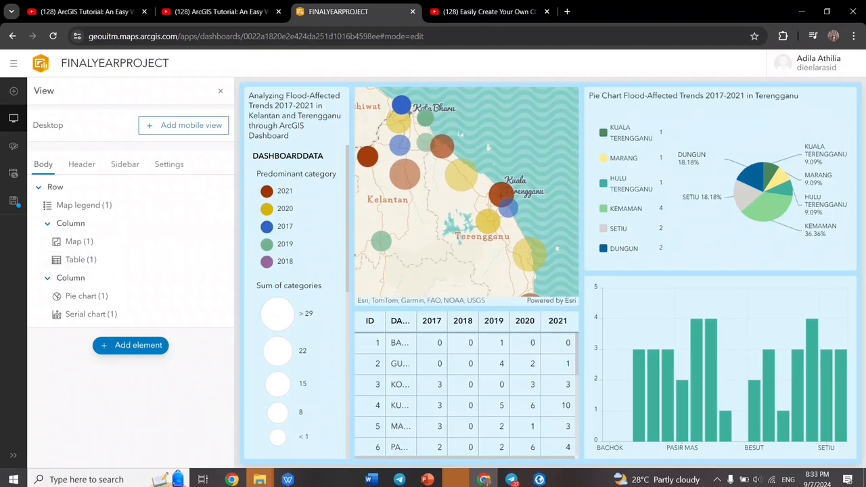
Step: Add a dashboard header with the title "ANALYZING FLOOD-AFFECTED TRENDS 2017-2021 IN KELANTAN AND TERENGGANU THROUGH ARCGIS DASHBOARD"
click(81, 164)
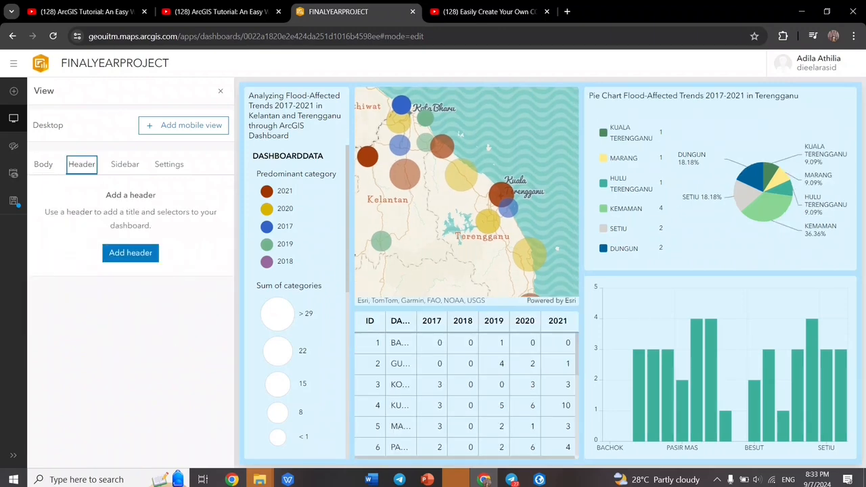
click(131, 253)
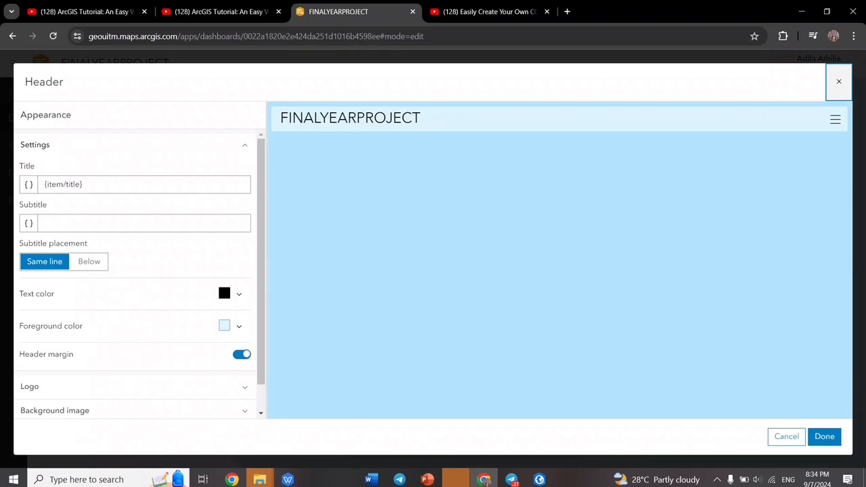
drag(90, 185, 30, 185)
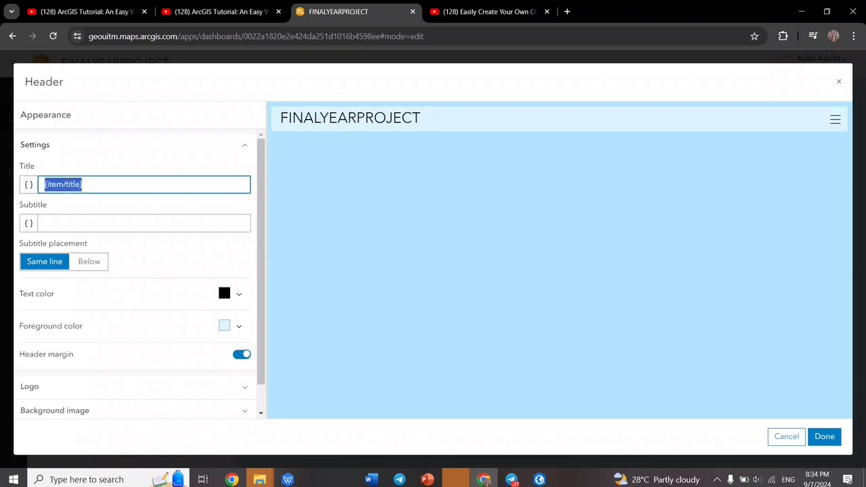
text(ANALYZING)
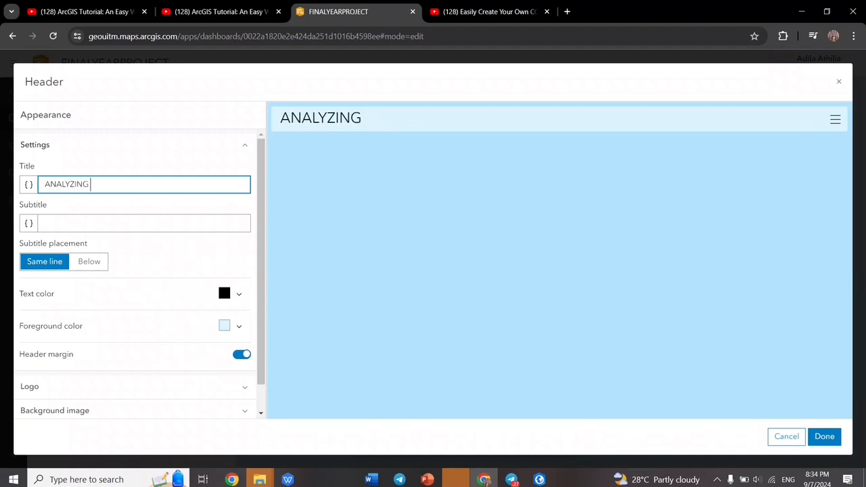
text(FLOOD-AFFECTED)
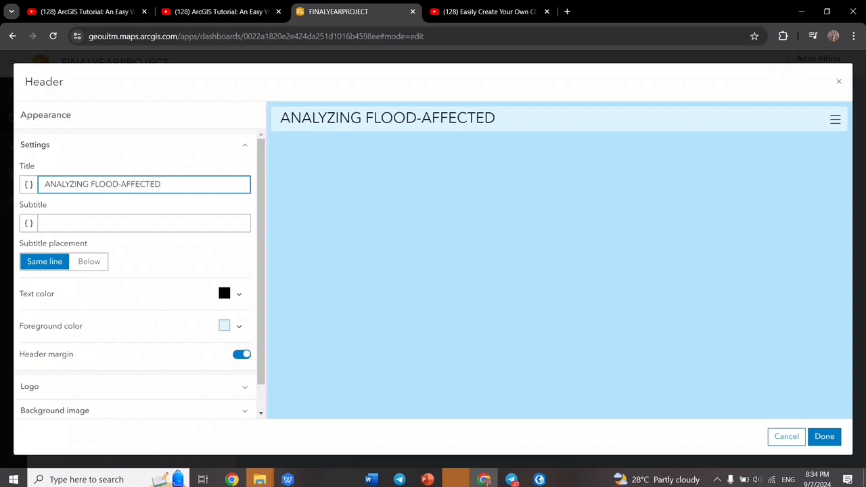
text(TRENDS 2017-202)
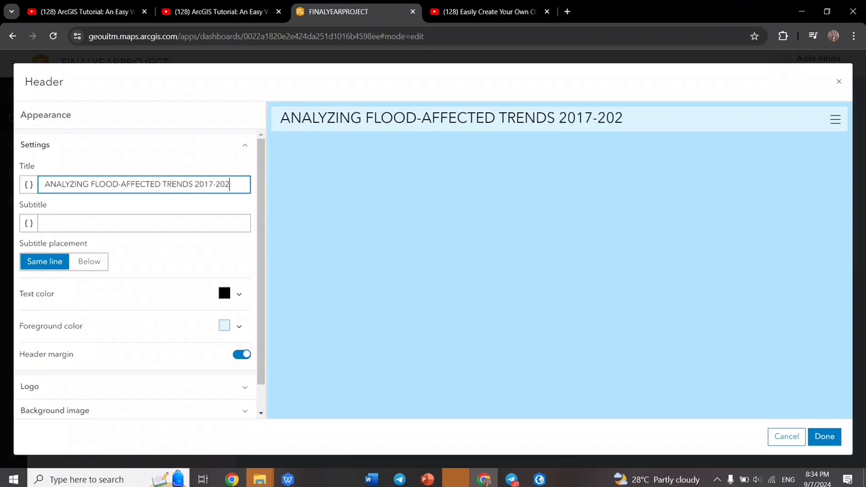
text(1 IN K)
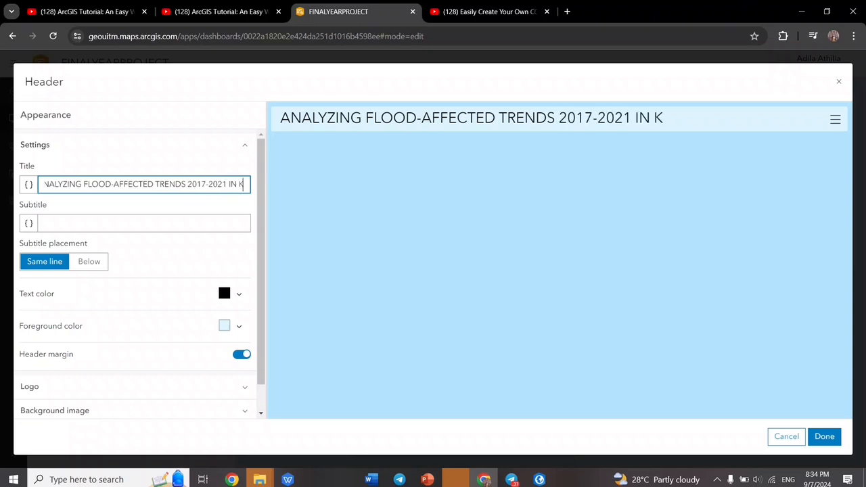
text(ELANTAN AND)
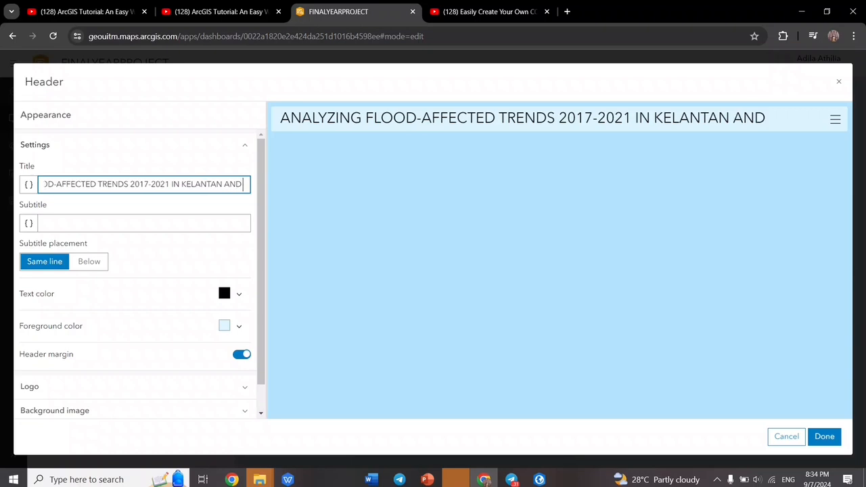
text( TERENGGANU)
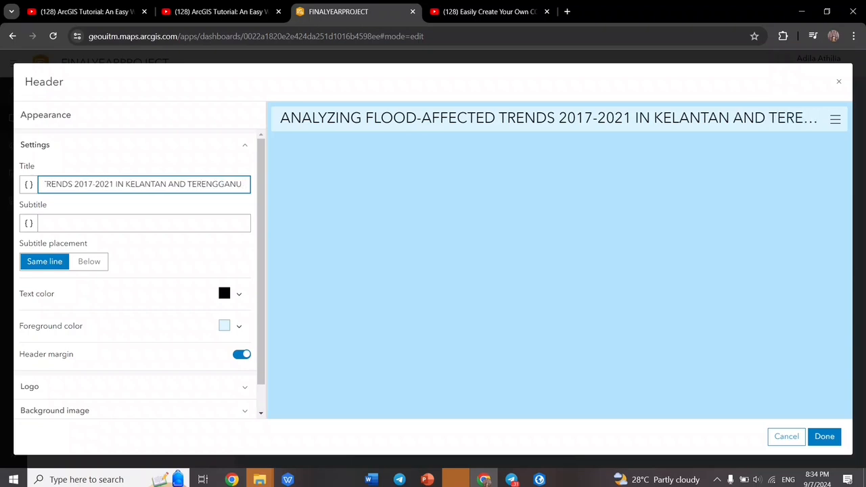
text( THRO)
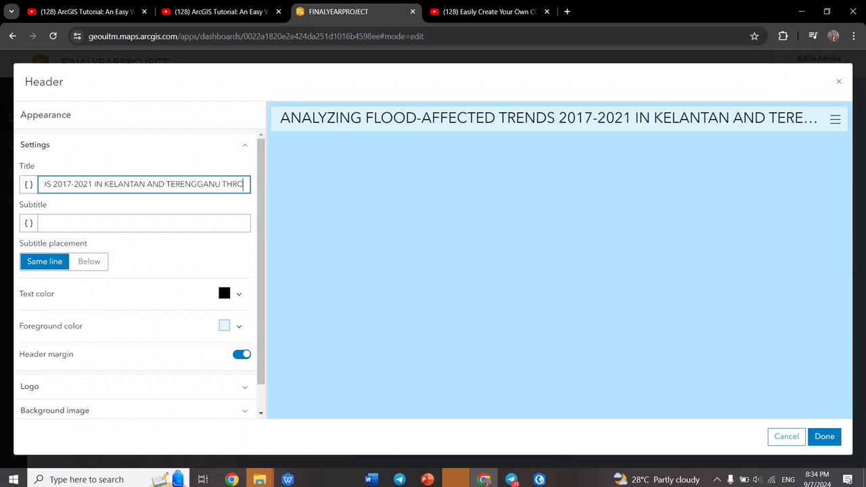
text(UGH AR)
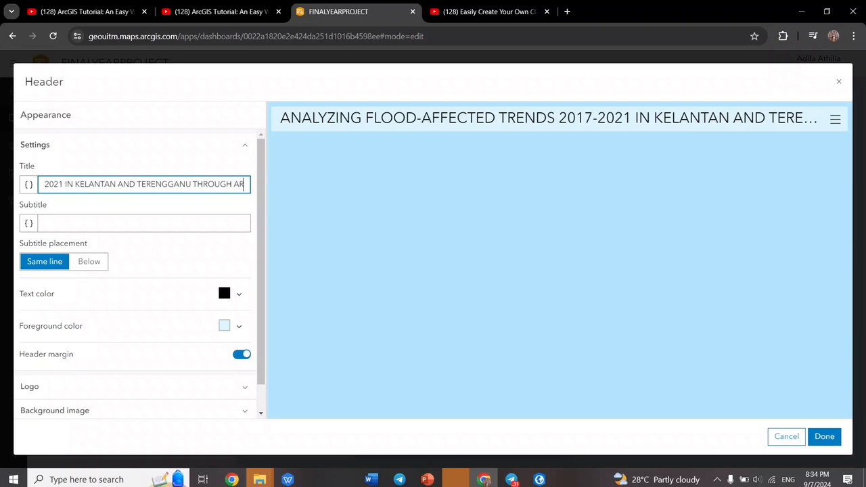
text(CGIS D)
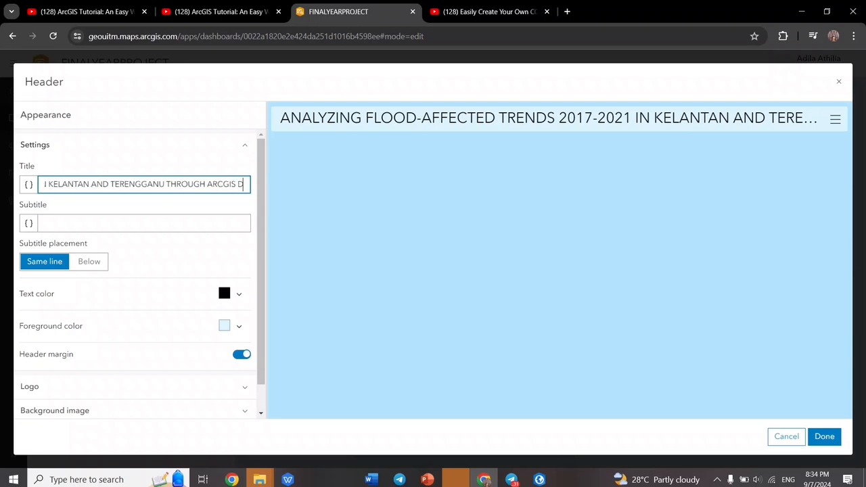
text(ASHBOARD)
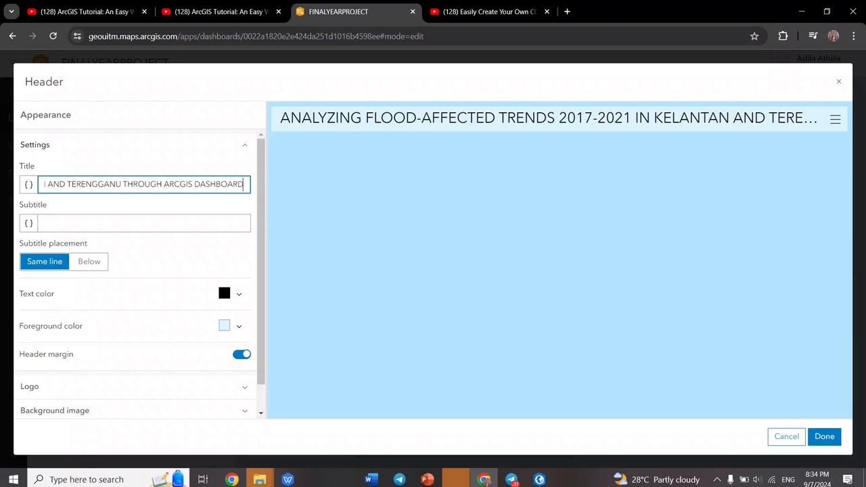
Step: Keep the header's subtitle placement on the same line and give it a logo using the three-wave water icon from the Solutions set
click(89, 262)
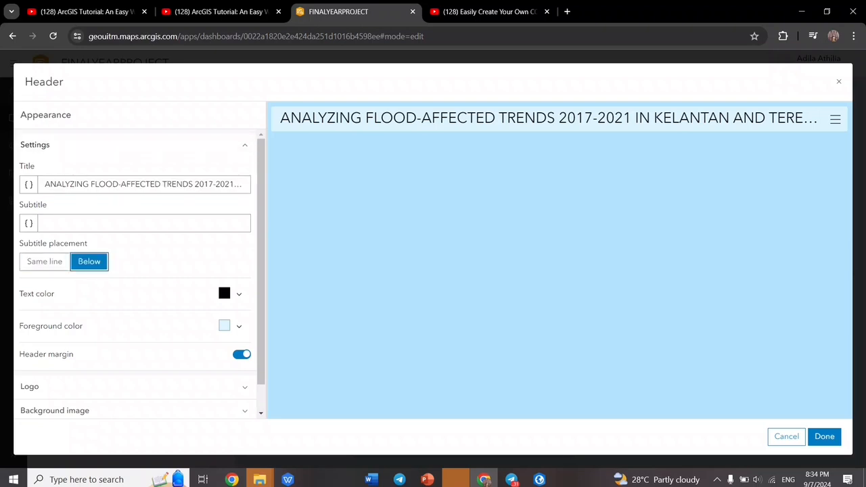
click(44, 262)
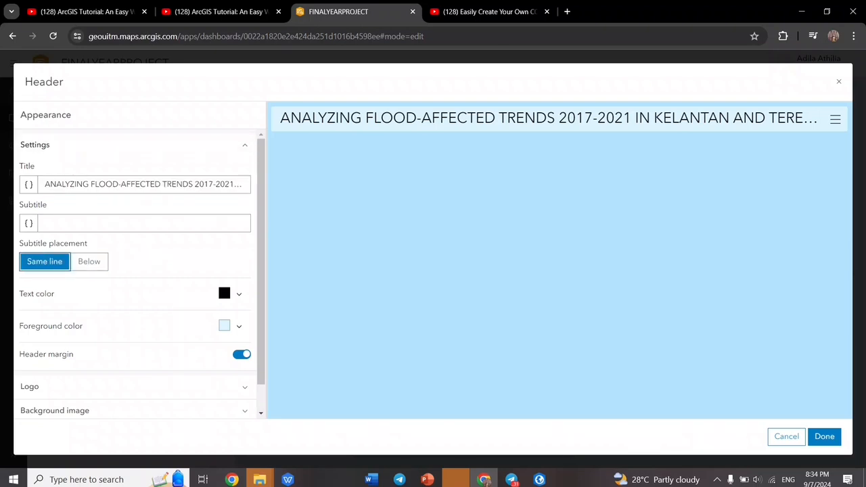
scroll(136, 359, down, 1)
click(128, 359)
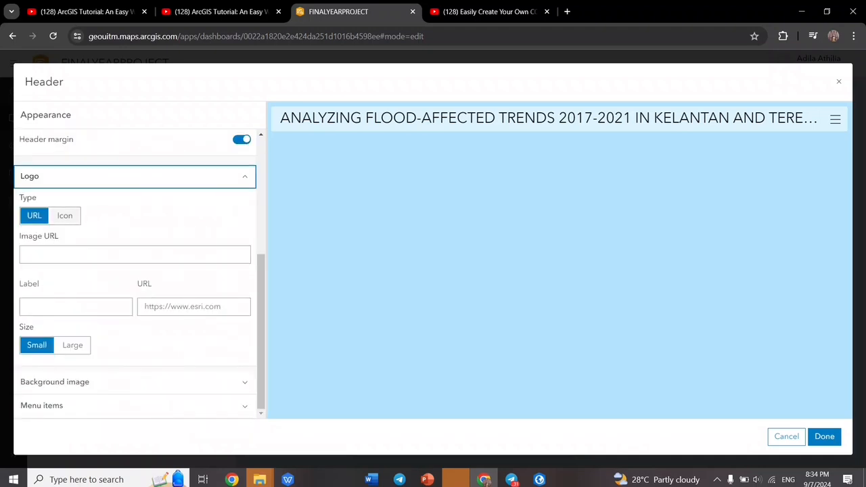
click(65, 216)
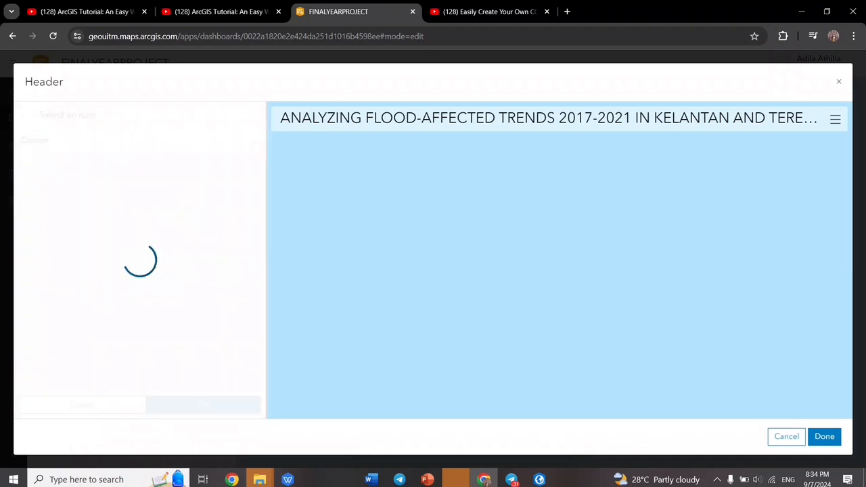
click(197, 141)
scroll(202, 228, down, 10)
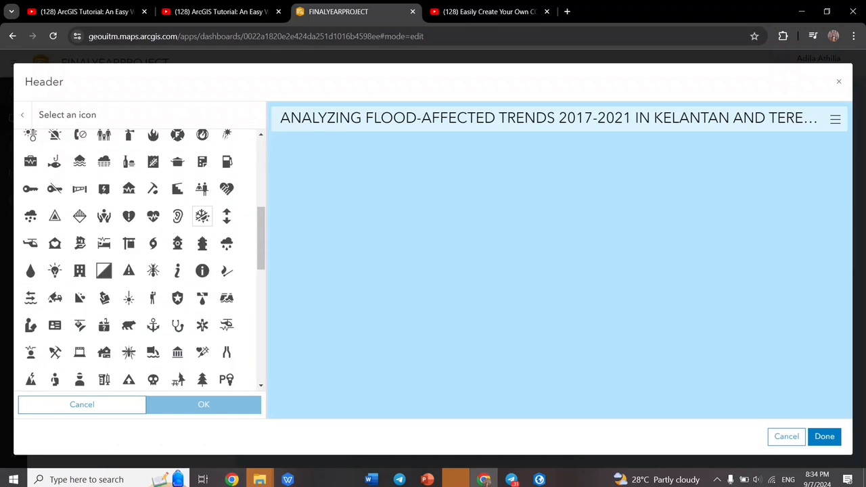
scroll(226, 241, down, 4)
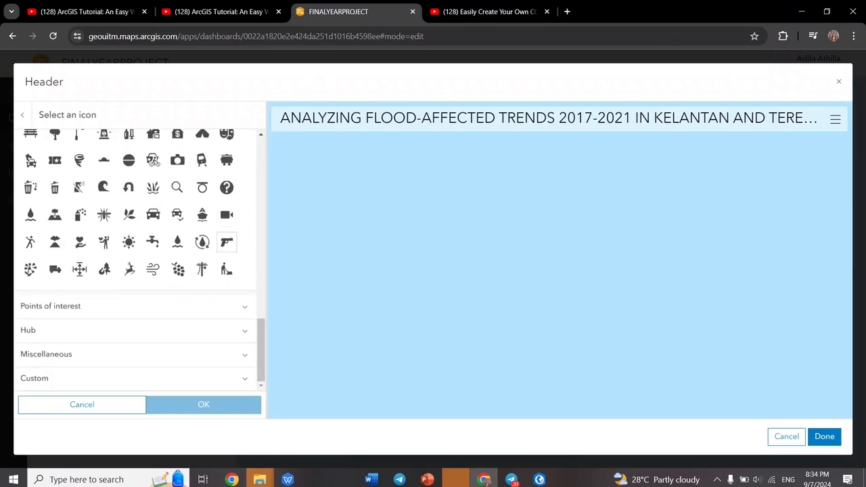
scroll(226, 244, up, 3)
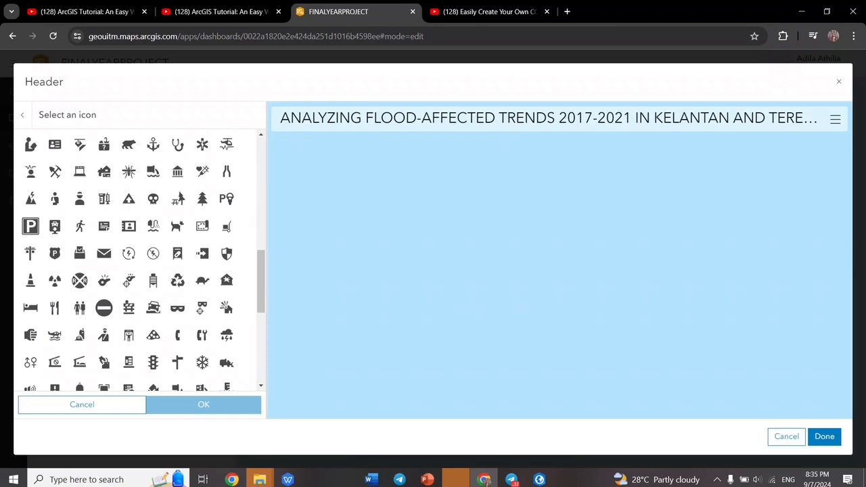
scroll(203, 201, up, 7)
click(202, 201)
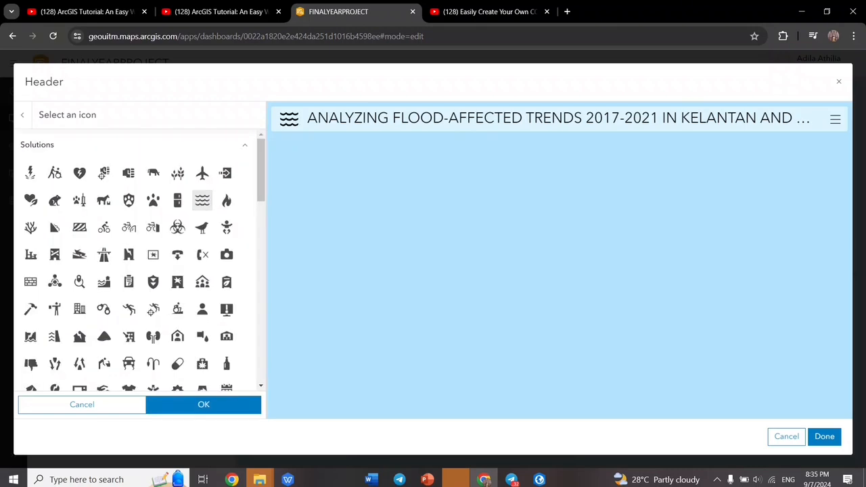
click(203, 404)
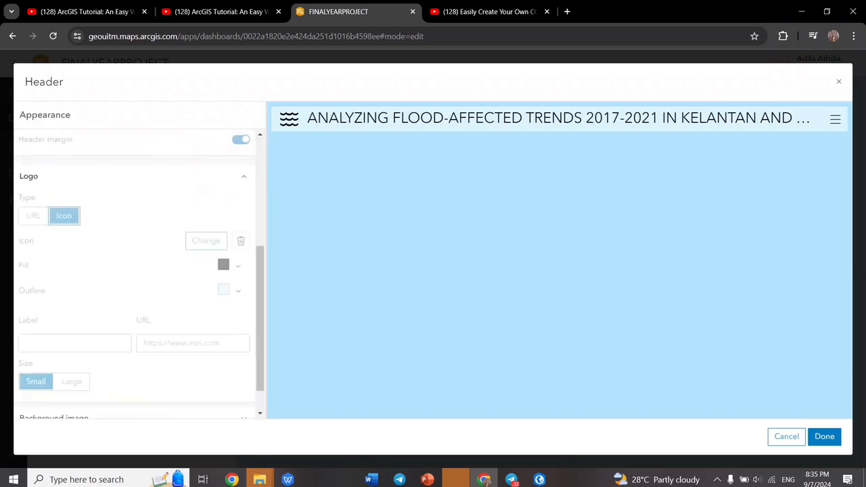
Step: Place the finished header on the dashboard with its Sign out menu item kept on, and save the dashboard
scroll(203, 392, down, 2)
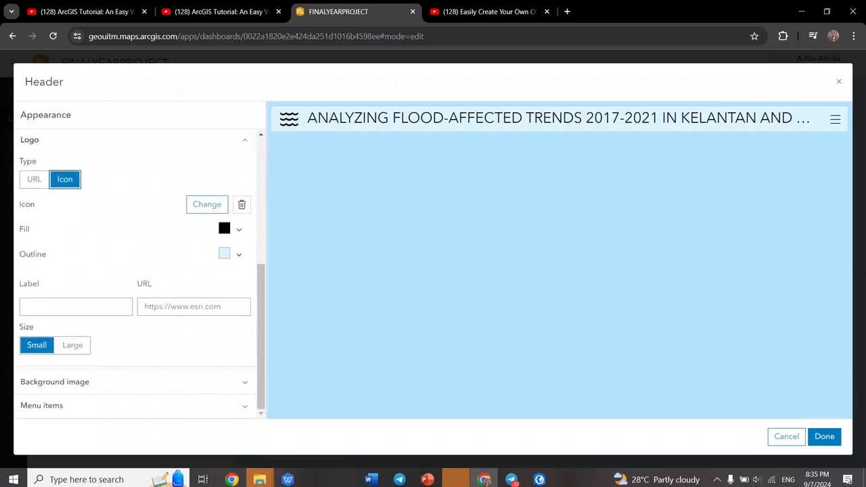
click(135, 405)
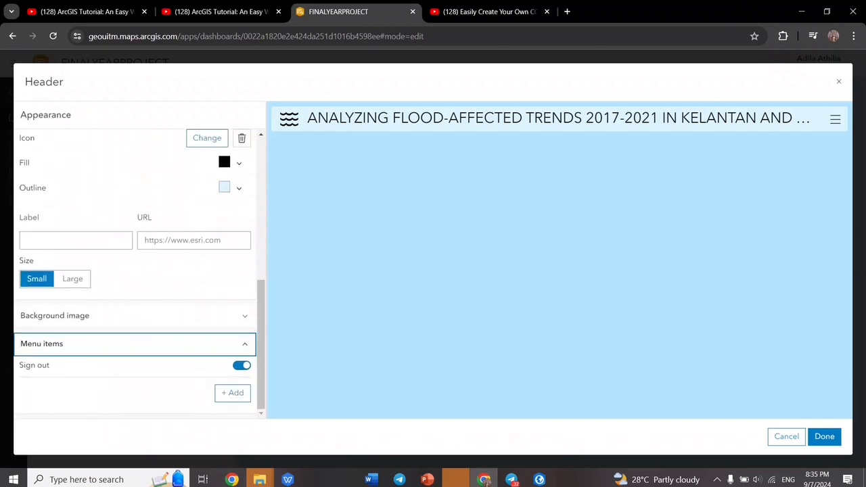
click(241, 365)
click(242, 365)
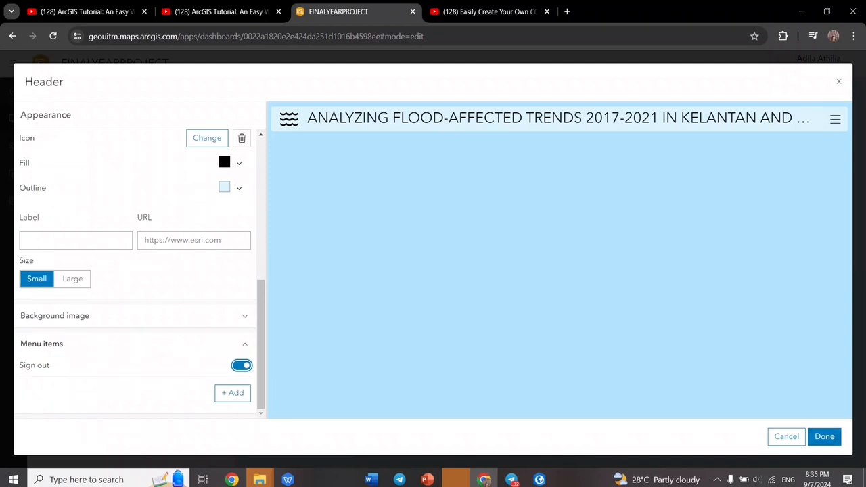
click(825, 437)
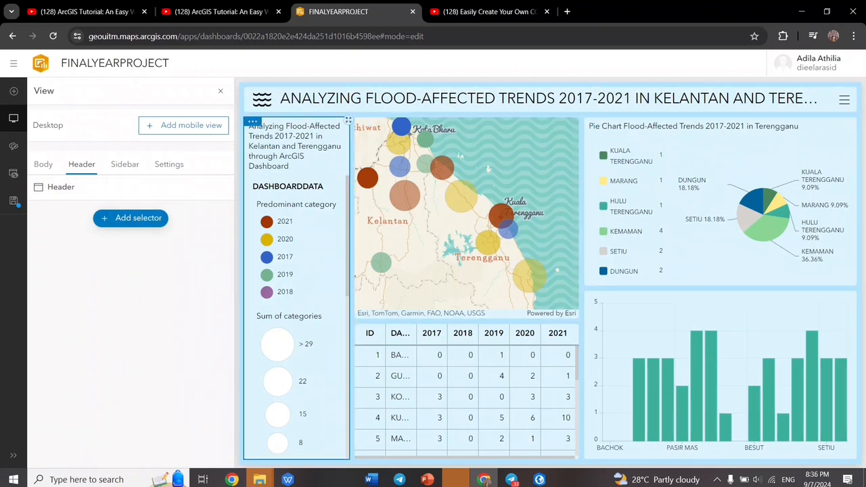
click(13, 201)
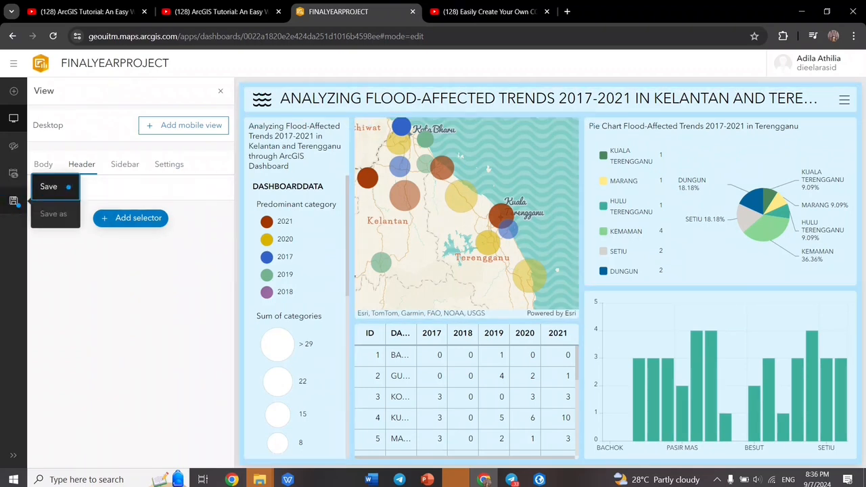
click(49, 187)
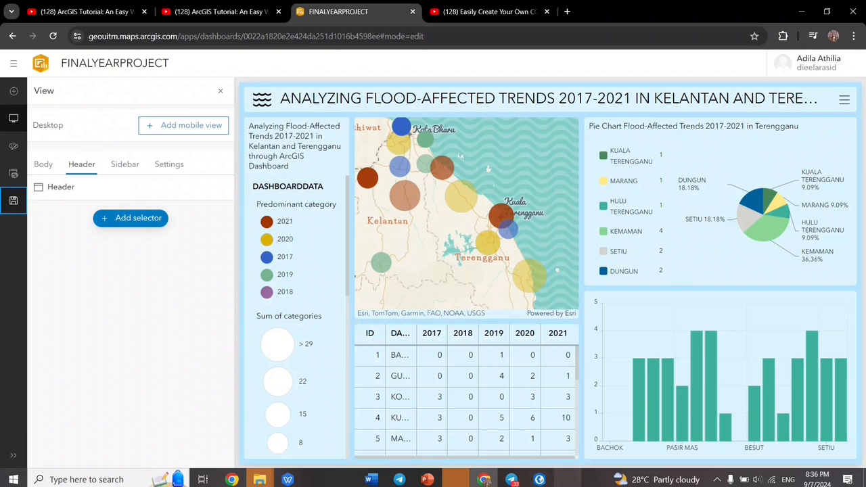
Step: Go to the portal's own content and open the saved FINALYEARPROJECT dashboard in viewing mode
click(14, 64)
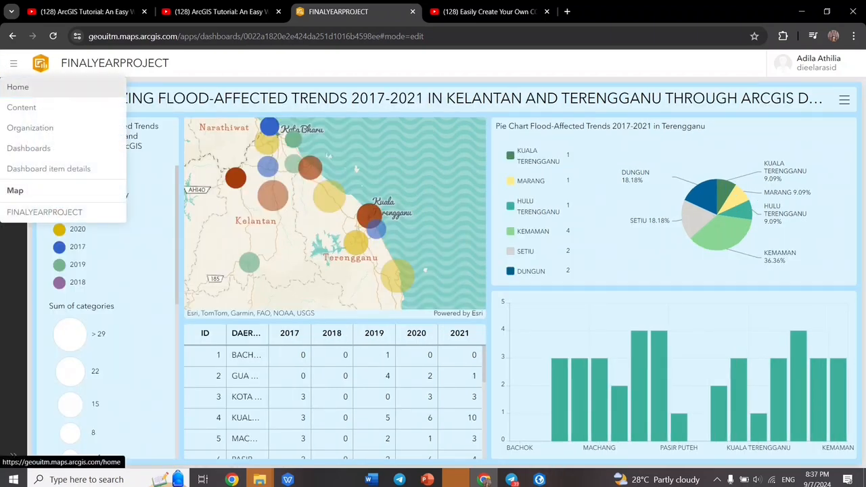
click(17, 87)
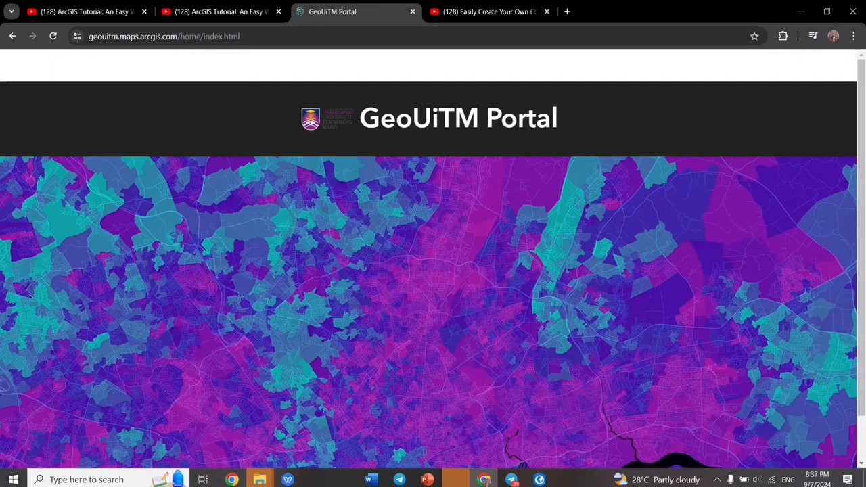
click(317, 65)
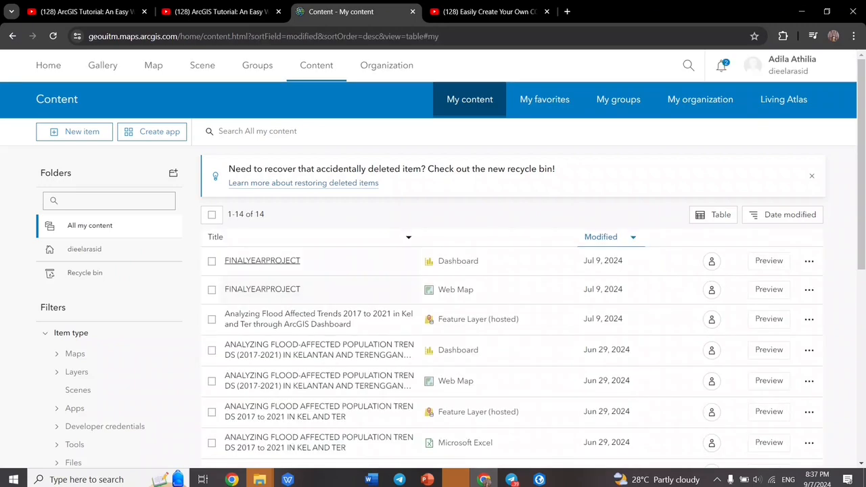
click(263, 260)
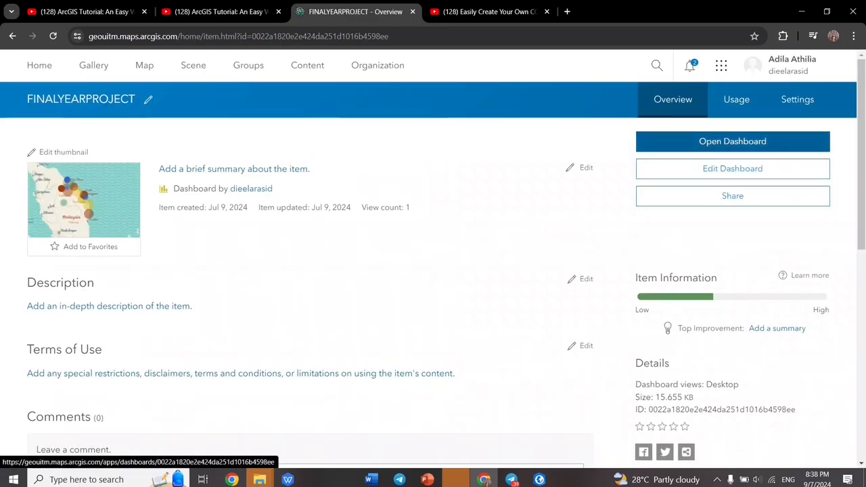
click(732, 141)
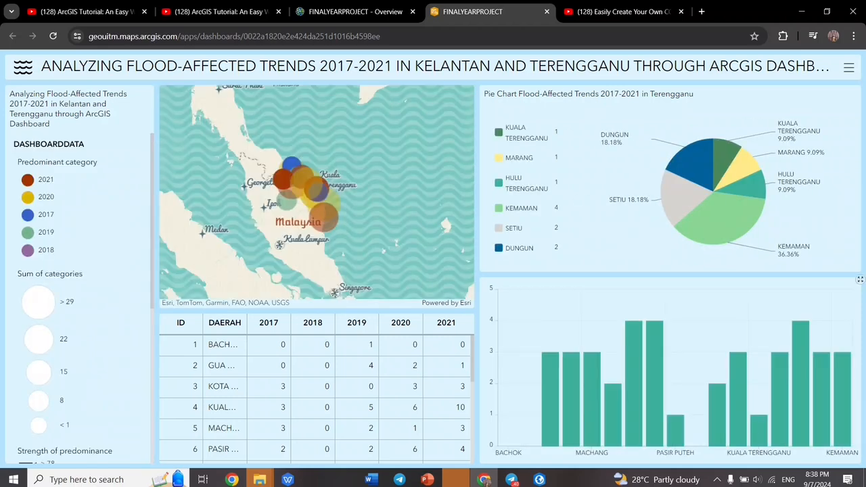
Step: Examine the flood circles over Kelantan and Terengganu by zooming the dashboard map in on both states
scroll(310, 193, up, 2)
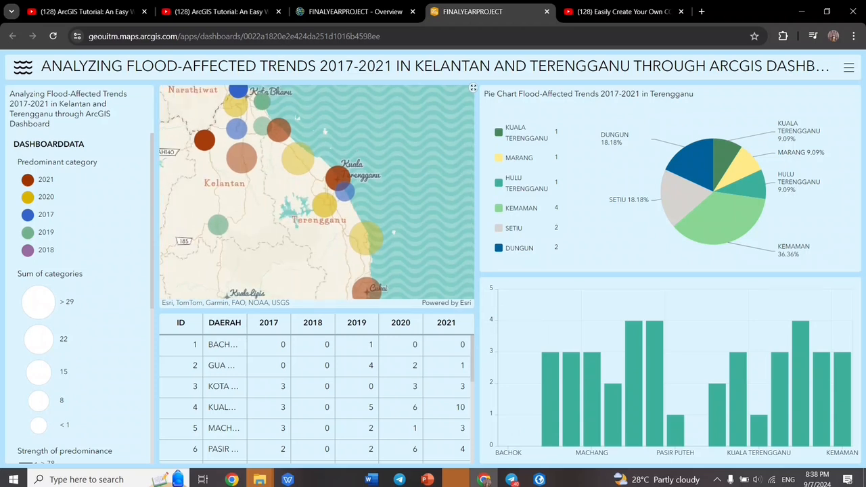
mouse_move(317, 193)
mouse_down()
mouse_move(324, 205)
mouse_move(314, 195)
mouse_up()
scroll(77, 304, down, 4)
scroll(78, 305, up, 4)
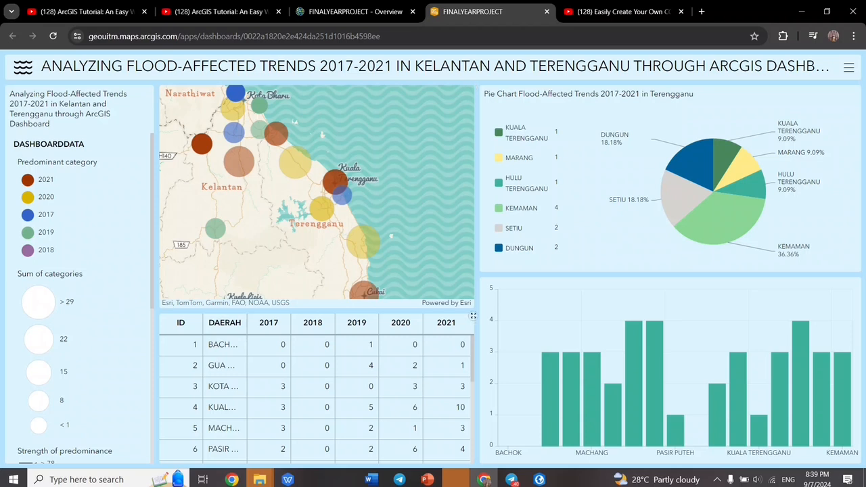
Step: Check the table's district rows, enlarge the table to fill the dashboard, and restore the normal layout
scroll(316, 393, down, 4)
scroll(317, 392, up, 4)
click(473, 316)
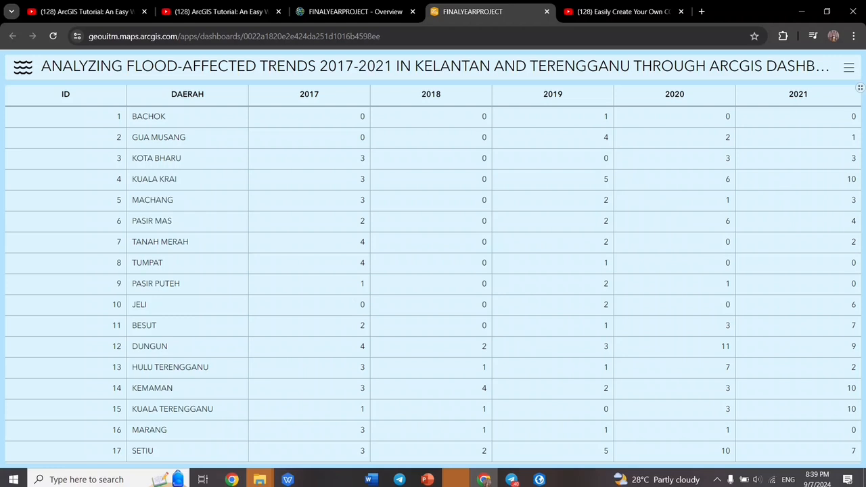
click(860, 88)
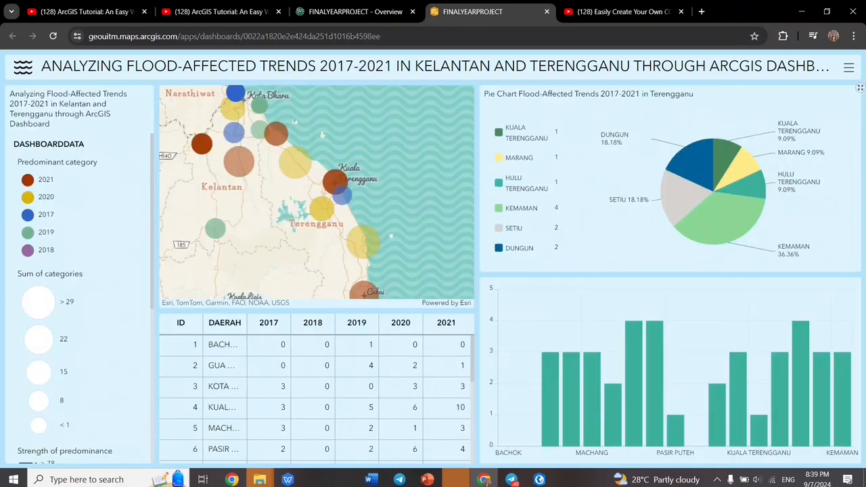